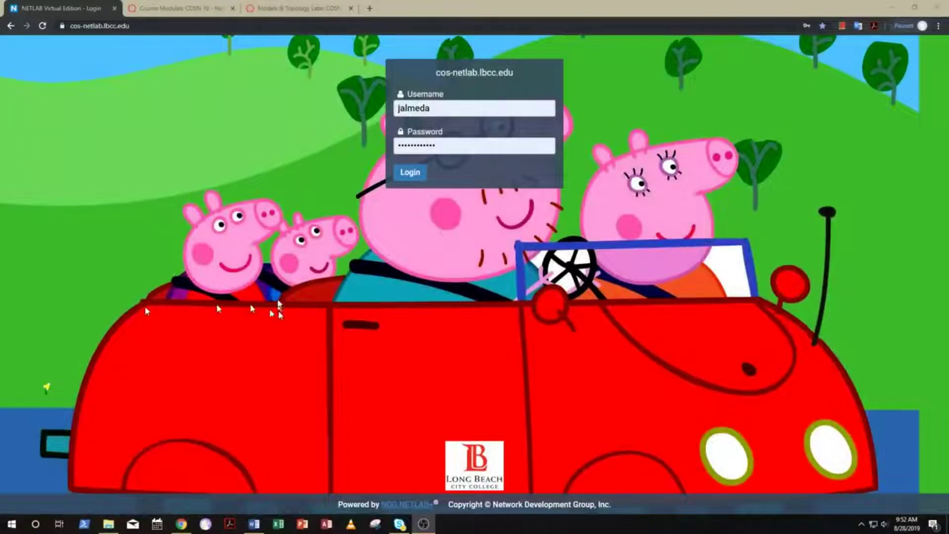
- Log in to NETLAB+ with the saved credentials and start scheduling a lab for yourself
left_click(413, 179)
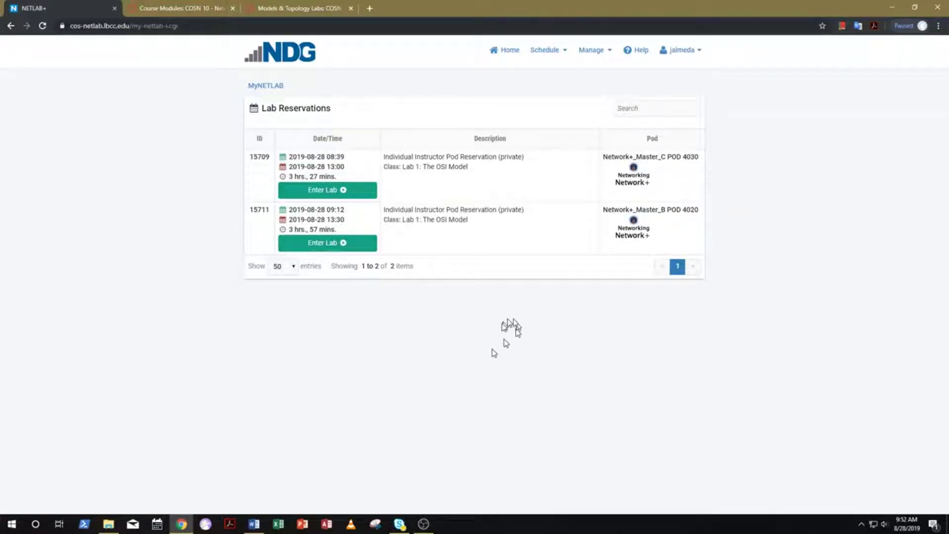
left_click(560, 56)
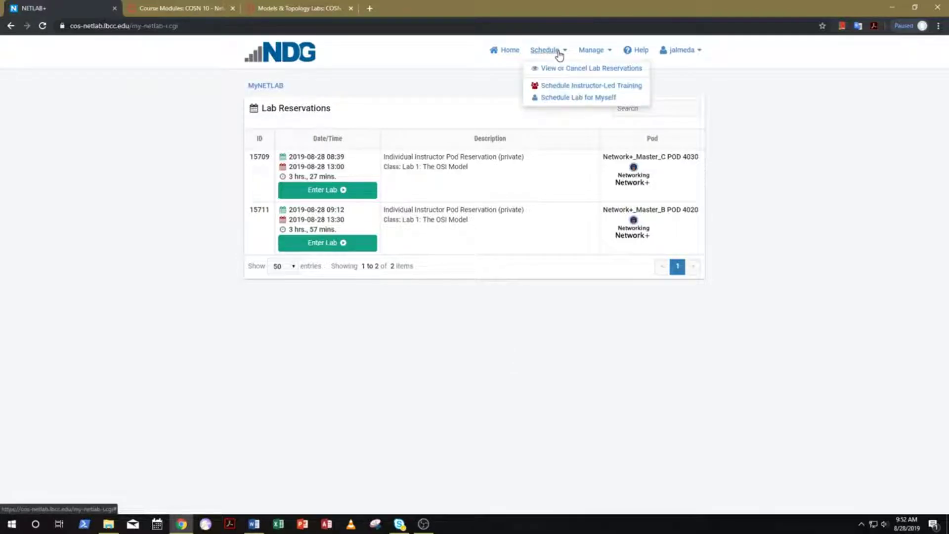
left_click(502, 84)
left_click(557, 52)
left_click(551, 99)
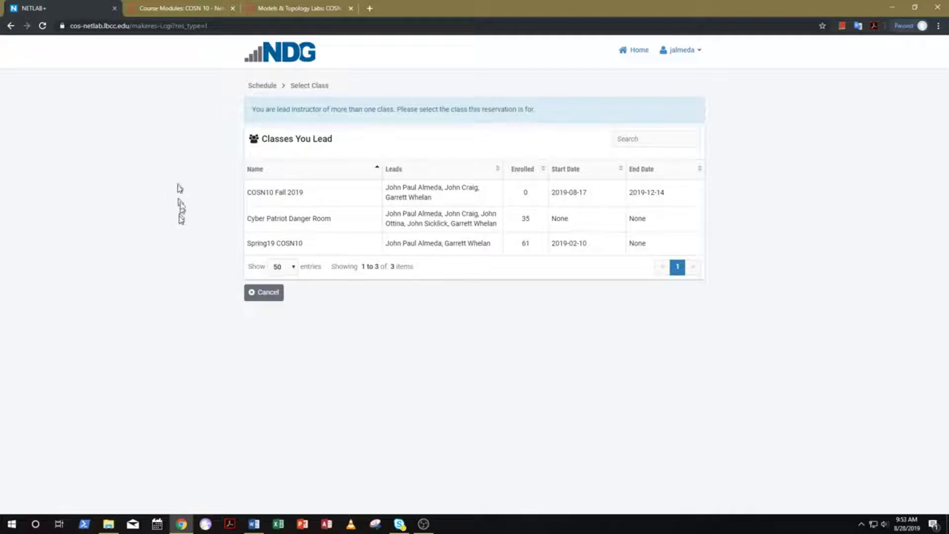
- Choose the COSN10 Fall 2019 class and schedule Lab 1: The OSI Model
left_click(280, 195)
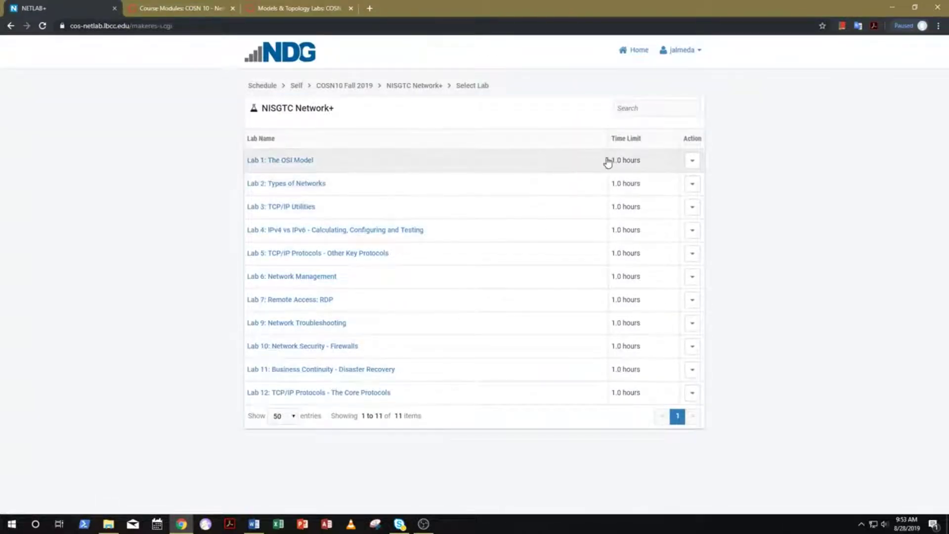
left_click(692, 162)
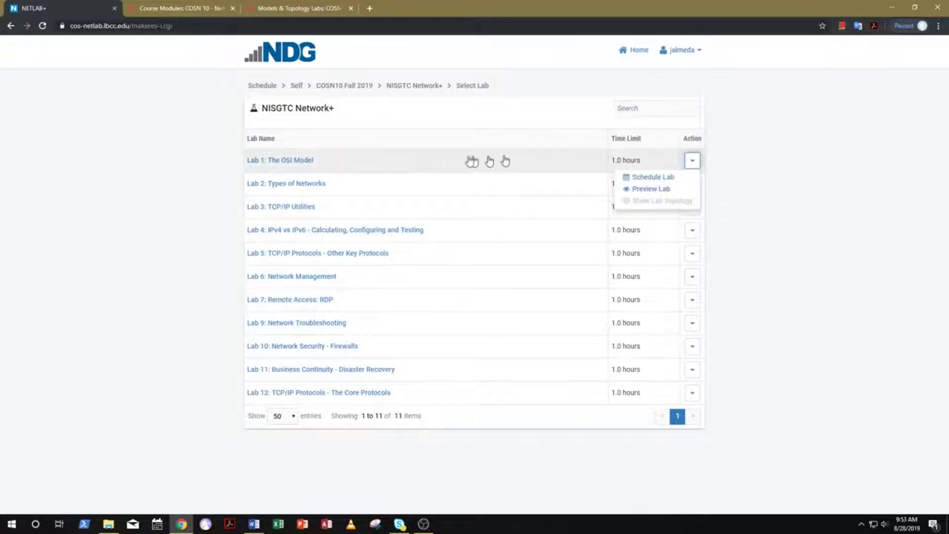
left_click(650, 178)
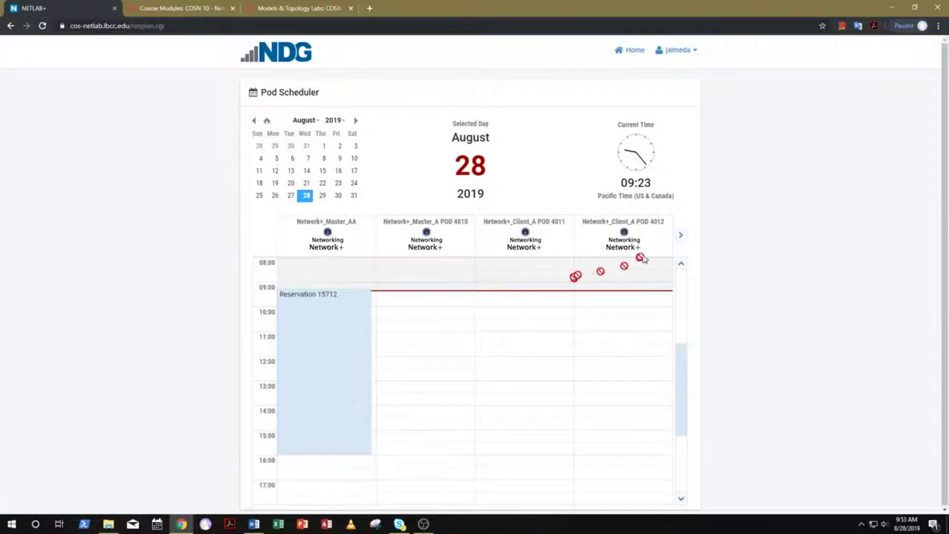
- Find Network+_Client_B POD 4021 in the pod scheduler and pick its current time slot on August 28
left_click(681, 235)
left_click(680, 235)
left_click(681, 235)
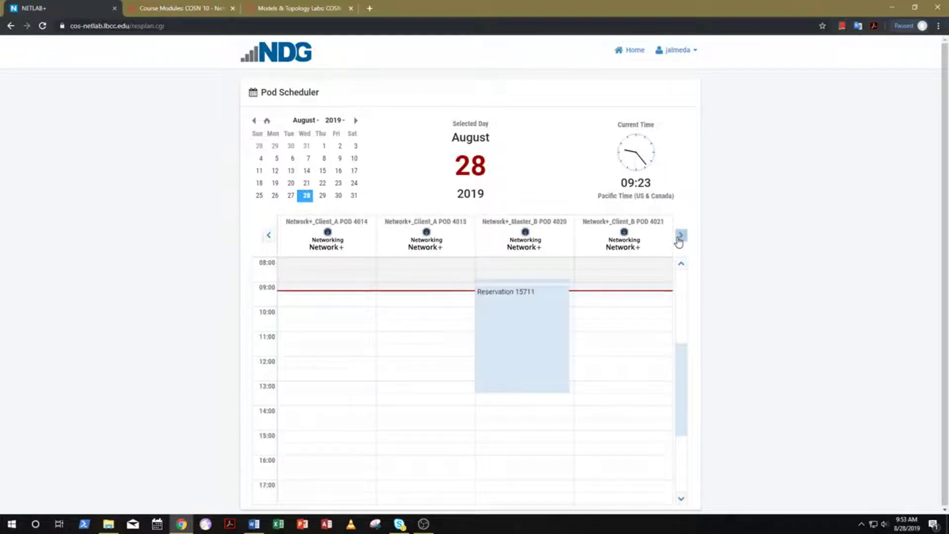
left_click(681, 236)
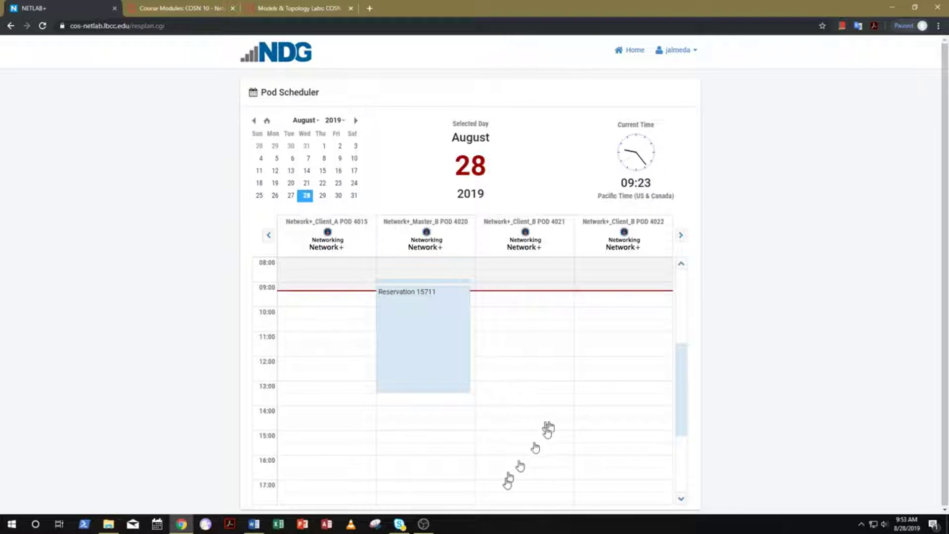
left_click(525, 296)
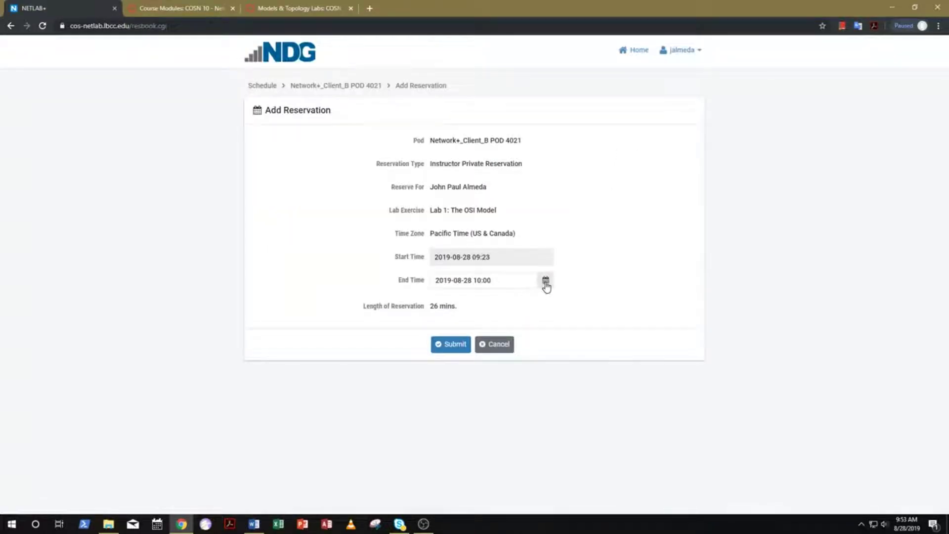
left_click(546, 280)
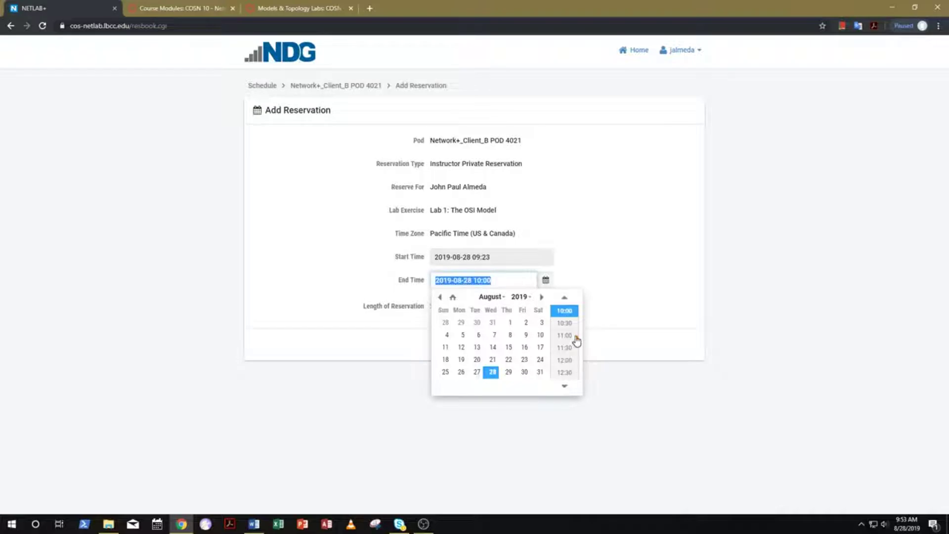
scroll(576, 342, "down", 3)
left_click(567, 357)
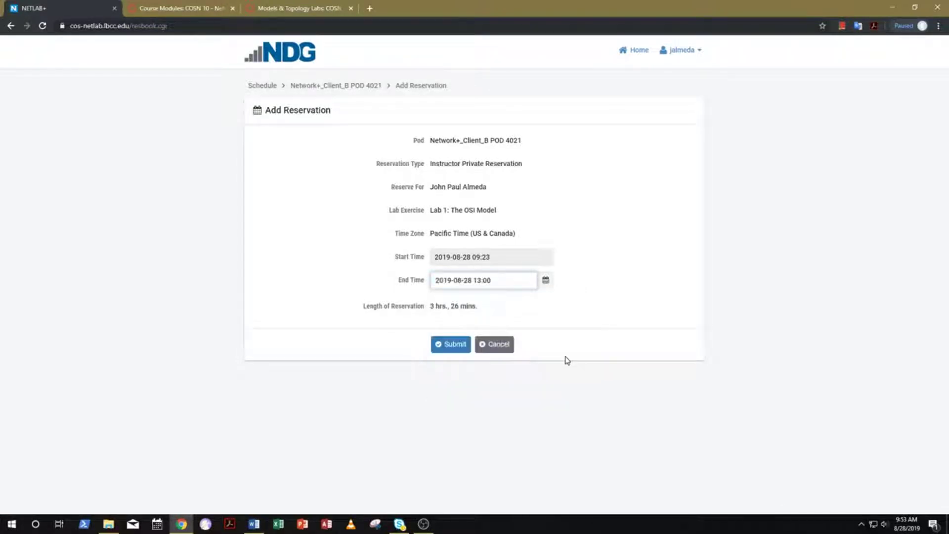
left_click(546, 281)
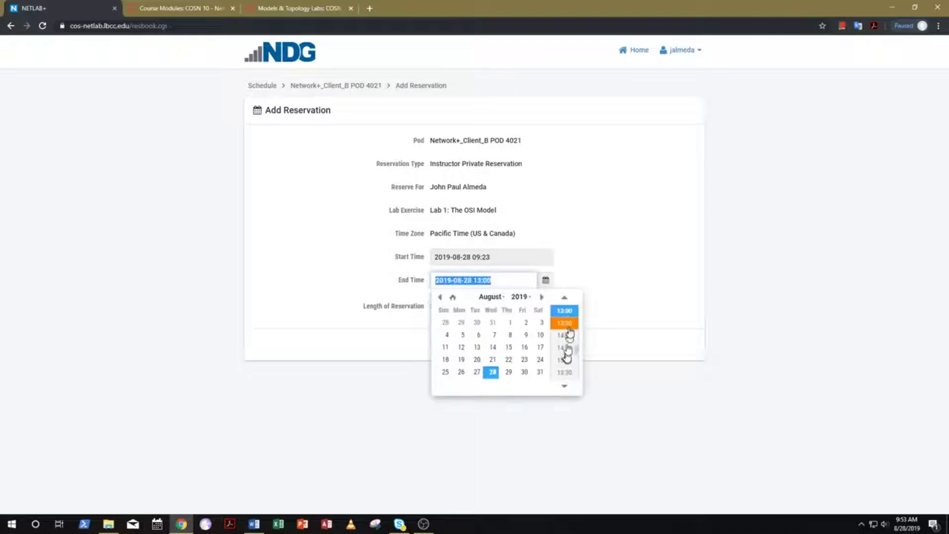
left_click(565, 324)
left_click(546, 280)
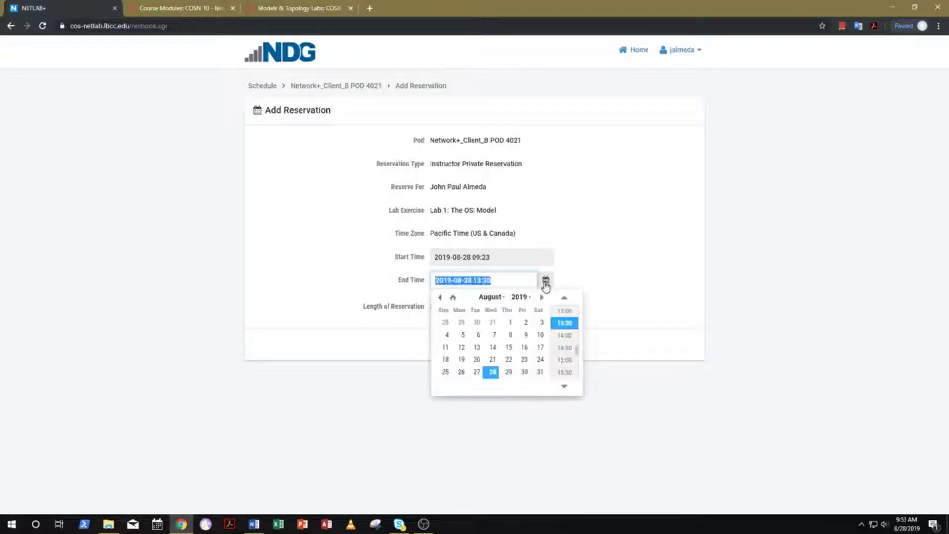
left_click(563, 324)
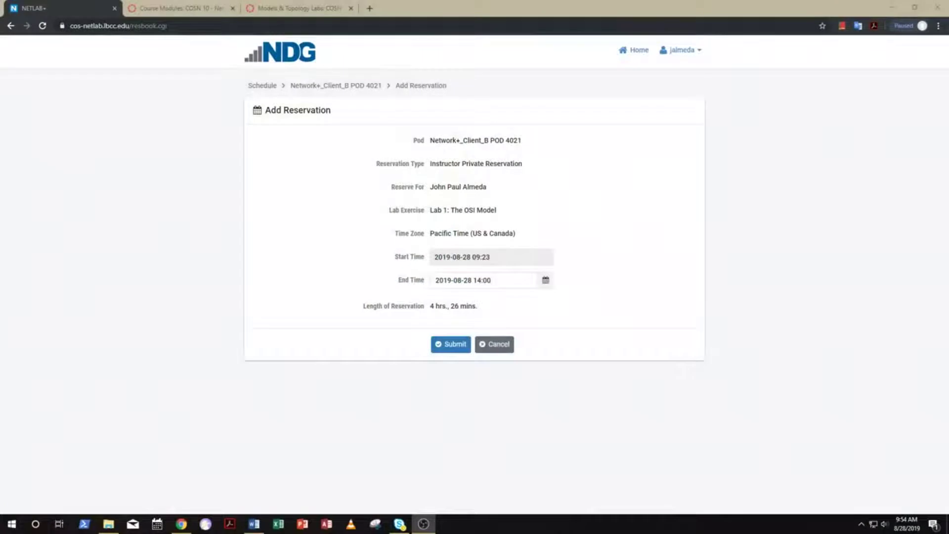
- Submit the reservation and enter the newly reserved lab on Network+_Client_B POD 4021
left_click(447, 348)
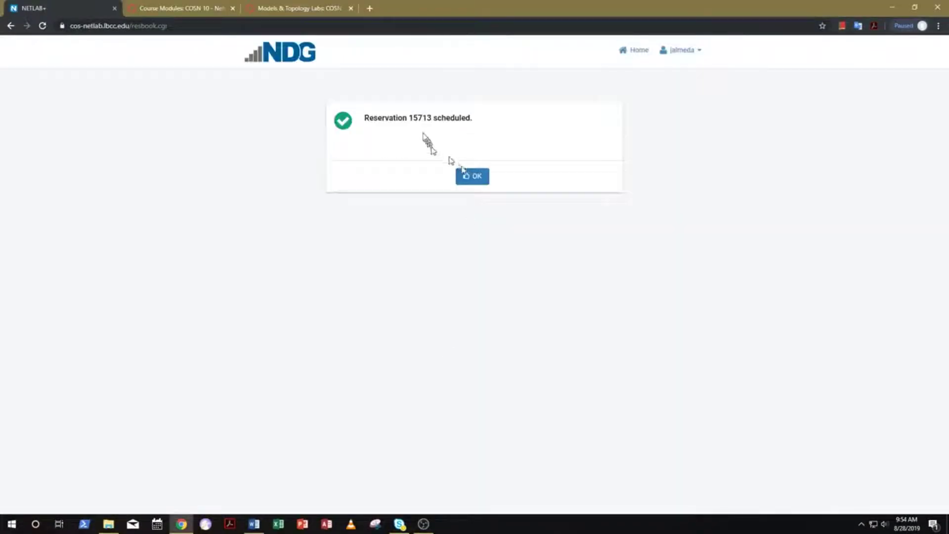
left_click(473, 181)
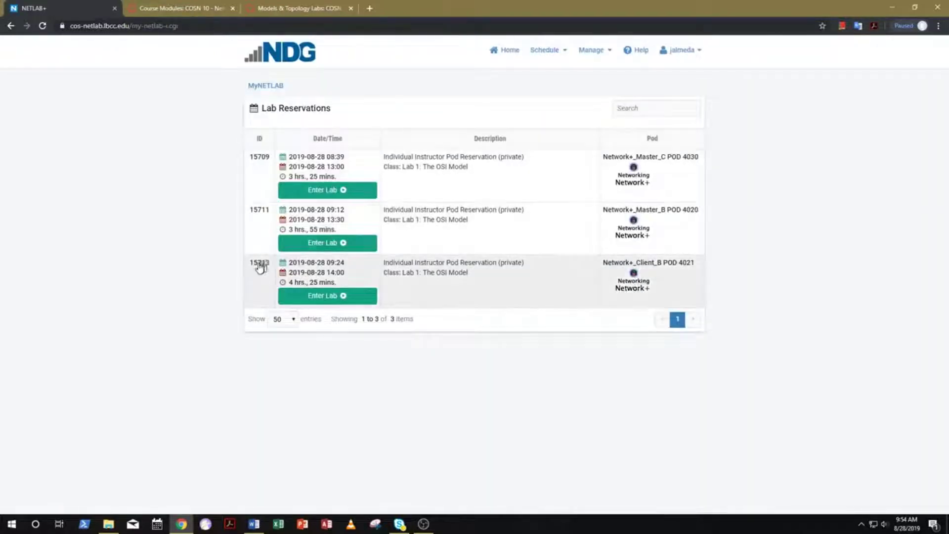
left_click(315, 296)
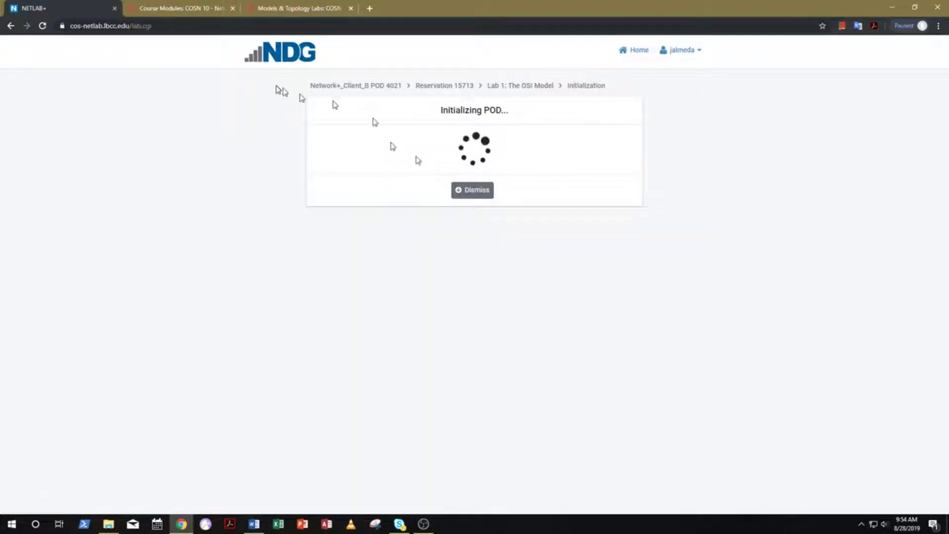
- Locate the Lab 1 packet on the course's Models & Topology Labs page and in Downloads, and switch to the packet in Word
left_click(195, 10)
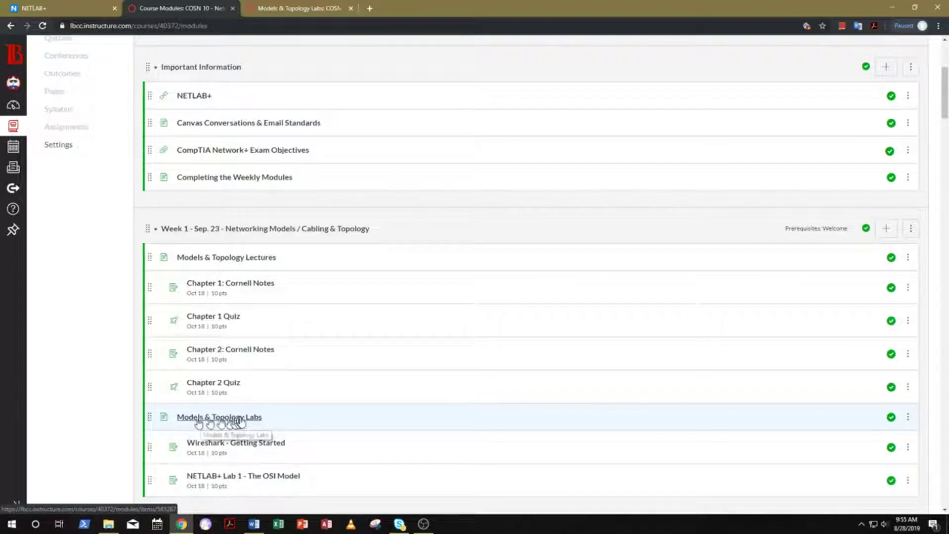
left_click(286, 8)
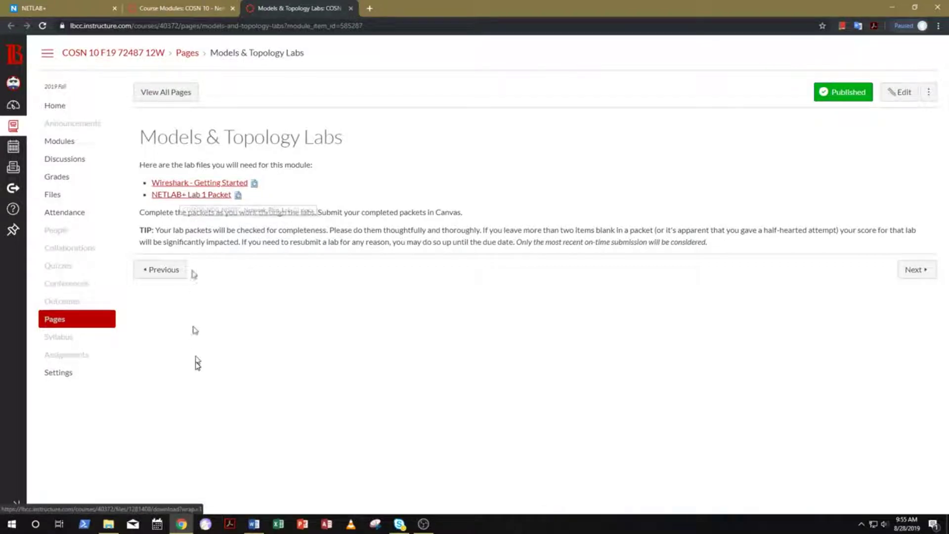
left_click(108, 525)
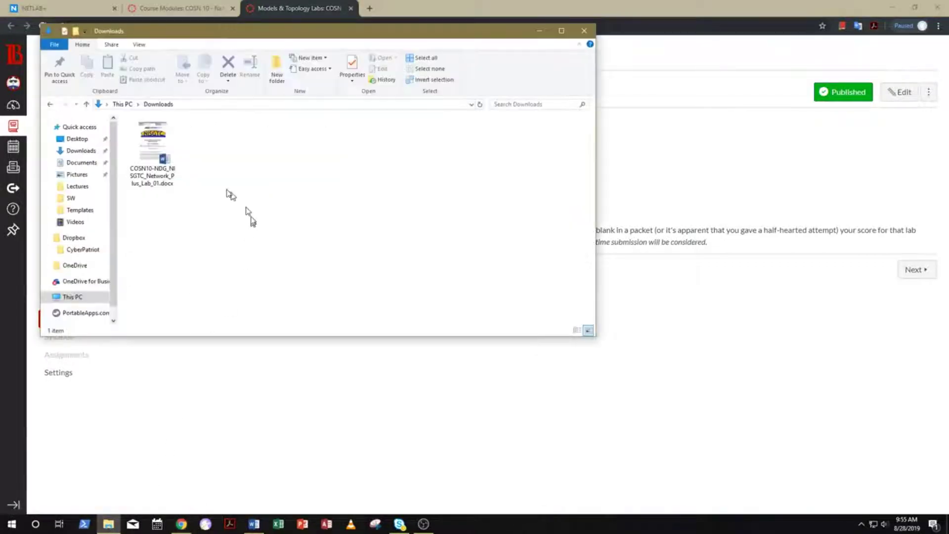
left_click(253, 525)
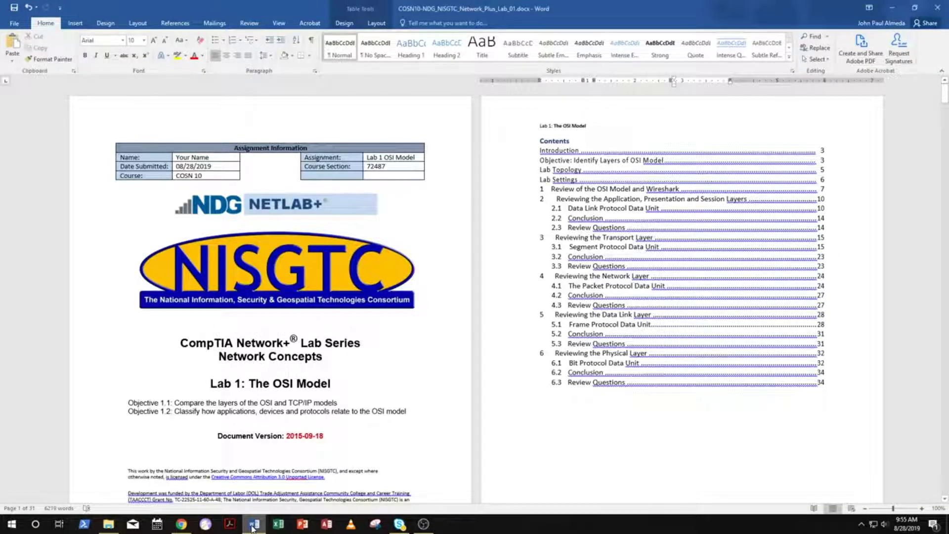
- Review the name, submission date, course, assignment and section fields in the cover page's Assignment Information table
left_click(223, 158)
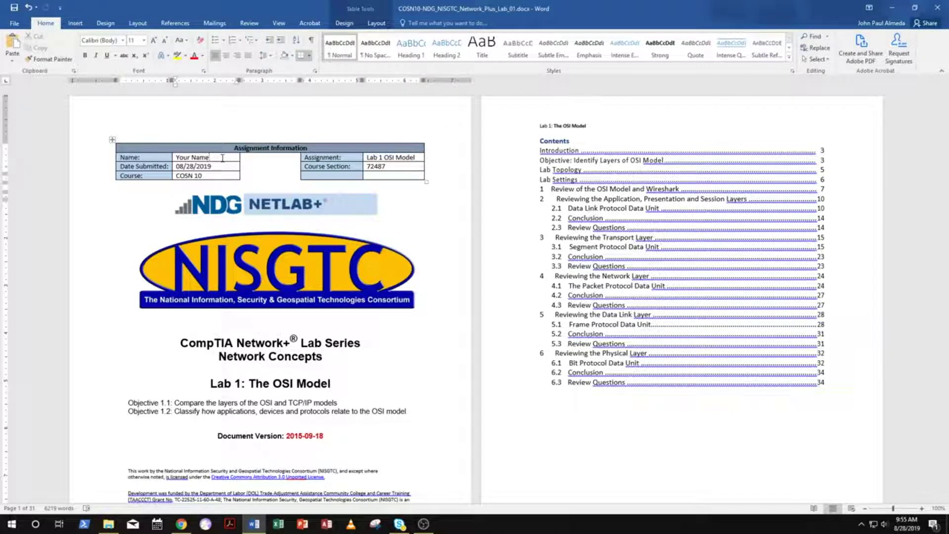
left_click(221, 167)
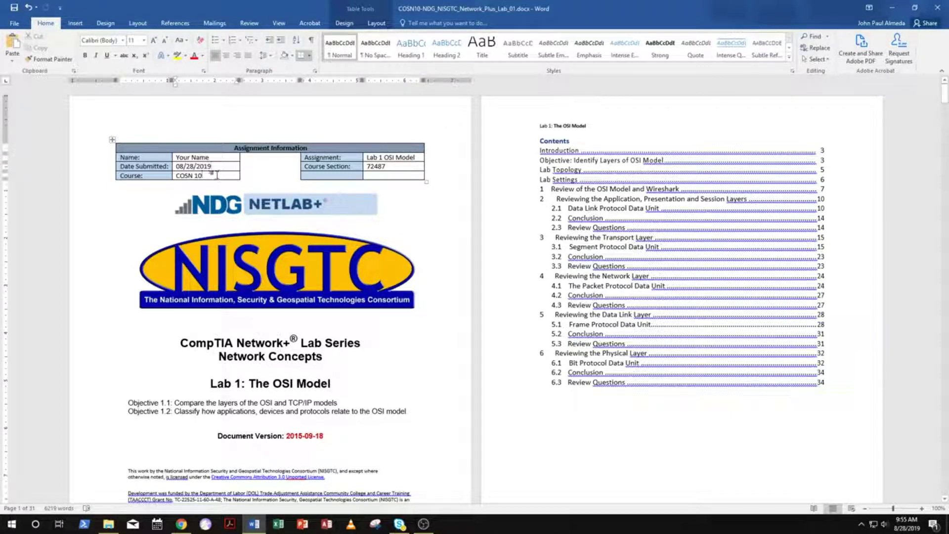
key("Down")
left_click(417, 159)
left_click(397, 166)
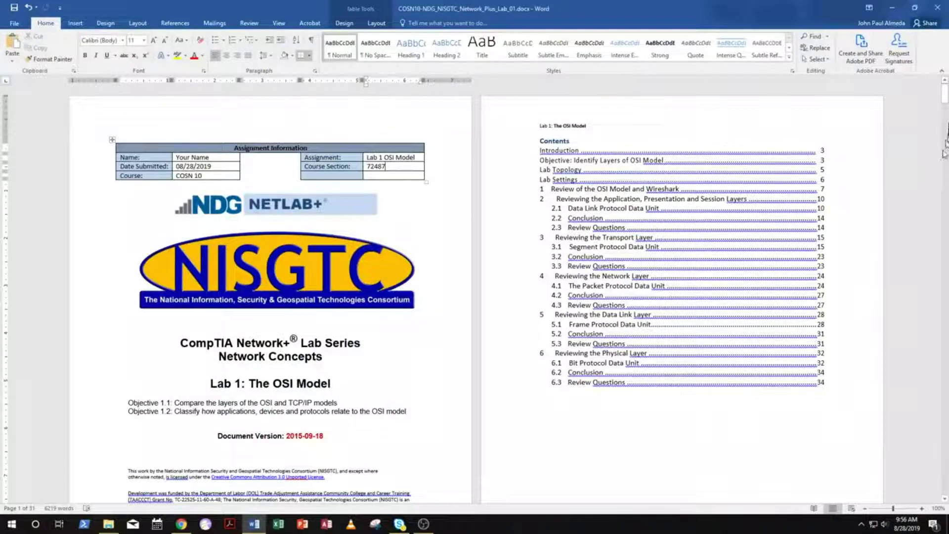
- Examine the answer boxes under the Wireshark capture questions on page 11, and return to the cover page
left_click_drag(945, 97, 945, 228)
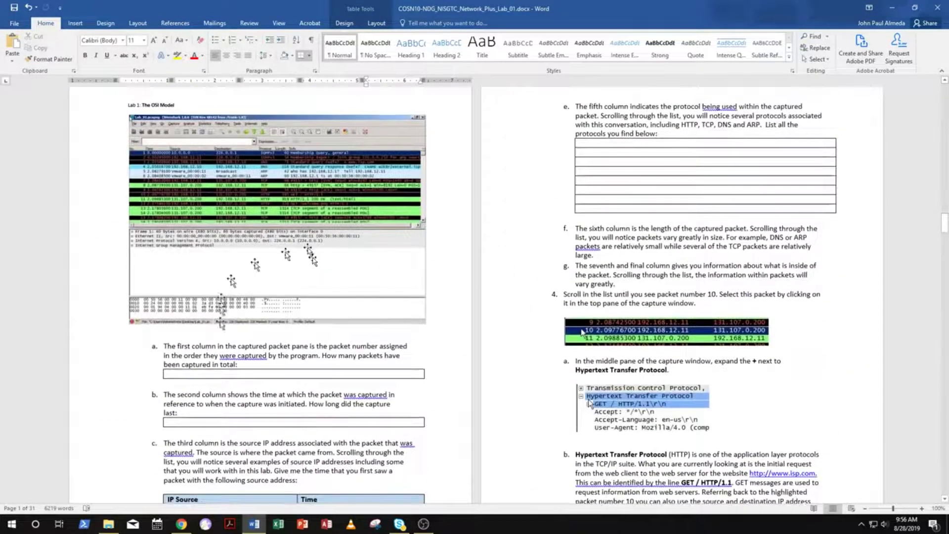
left_click(227, 366)
left_click(225, 374)
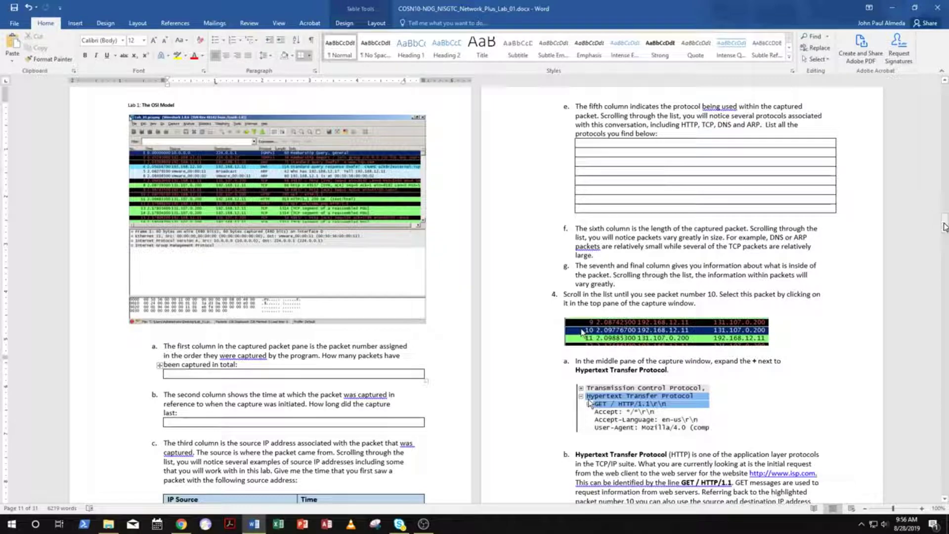
left_click_drag(946, 226, 945, 89)
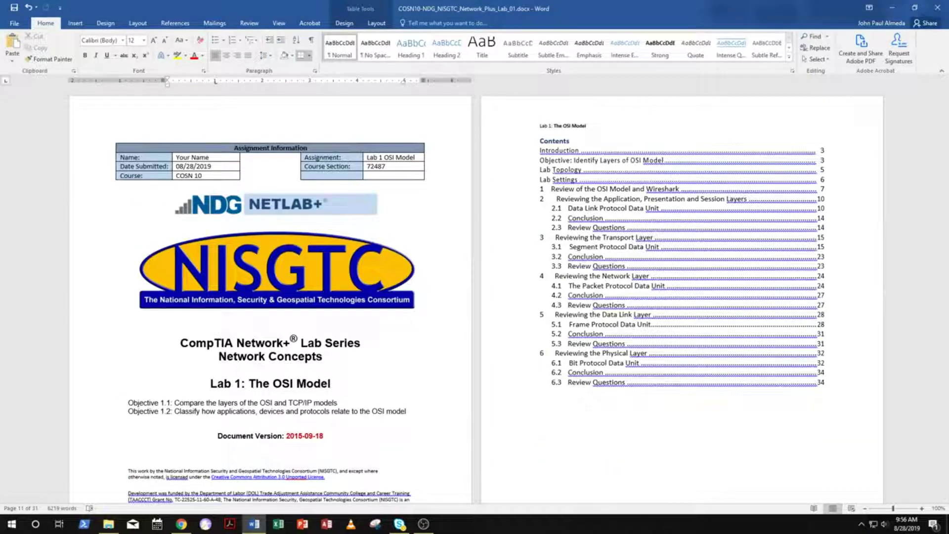
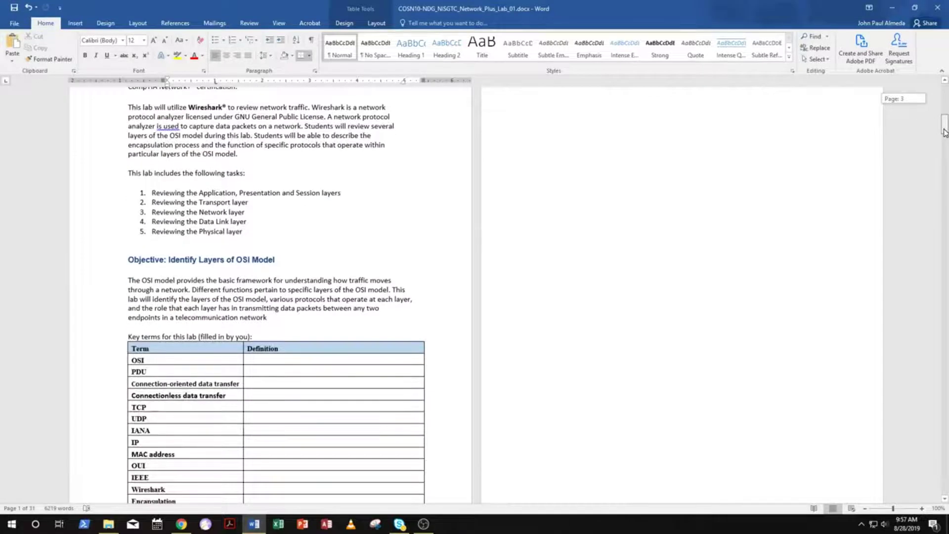
- Examine the key terms table under the objective on identifying the OSI model layers
left_click_drag(946, 132, 945, 136)
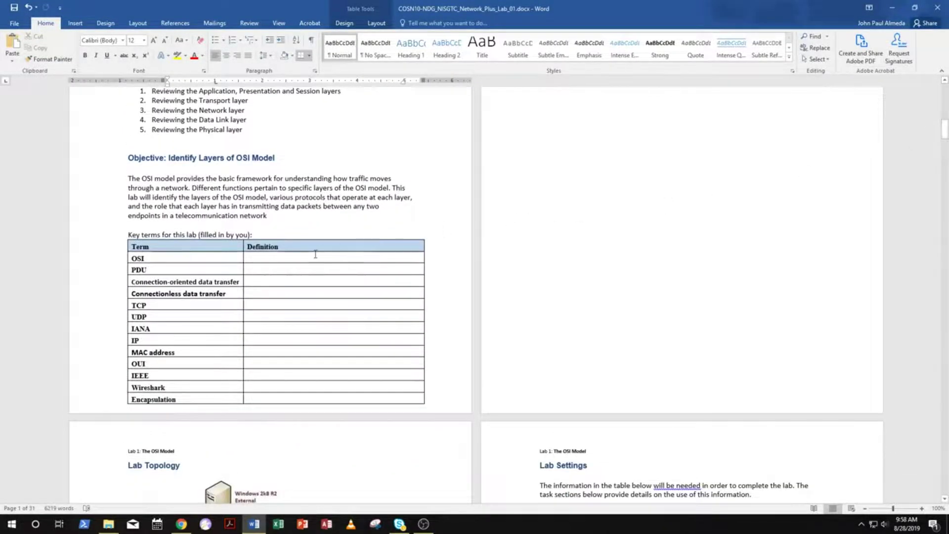
left_click(150, 258)
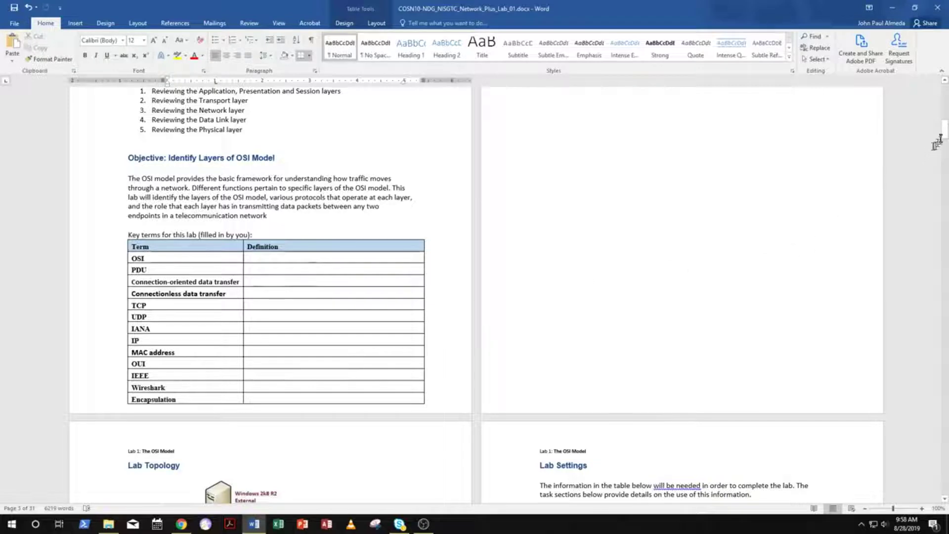
left_click_drag(945, 134, 944, 134)
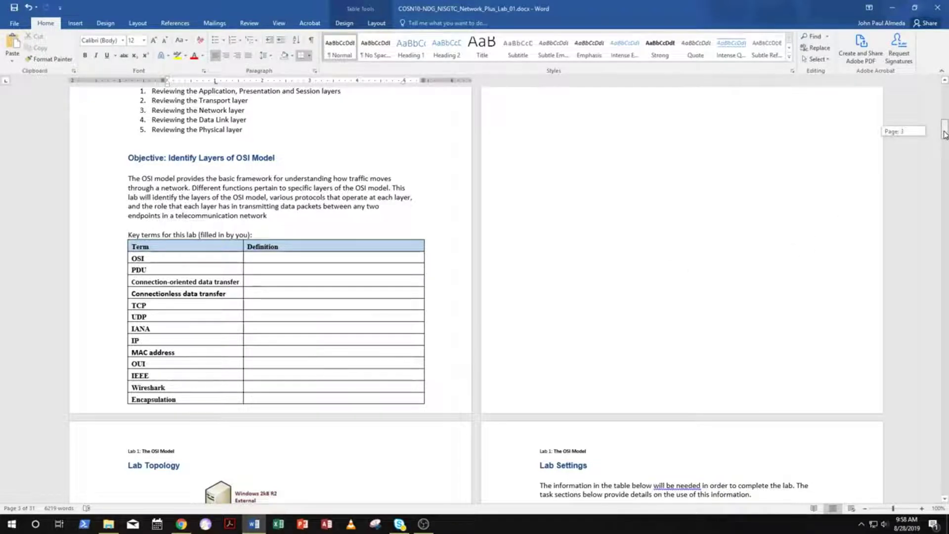
- Review the Lab Topology and Lab Settings pages, including the virtual machine password, and go on to the Wireshark questions on page 11
left_click_drag(945, 134, 945, 150)
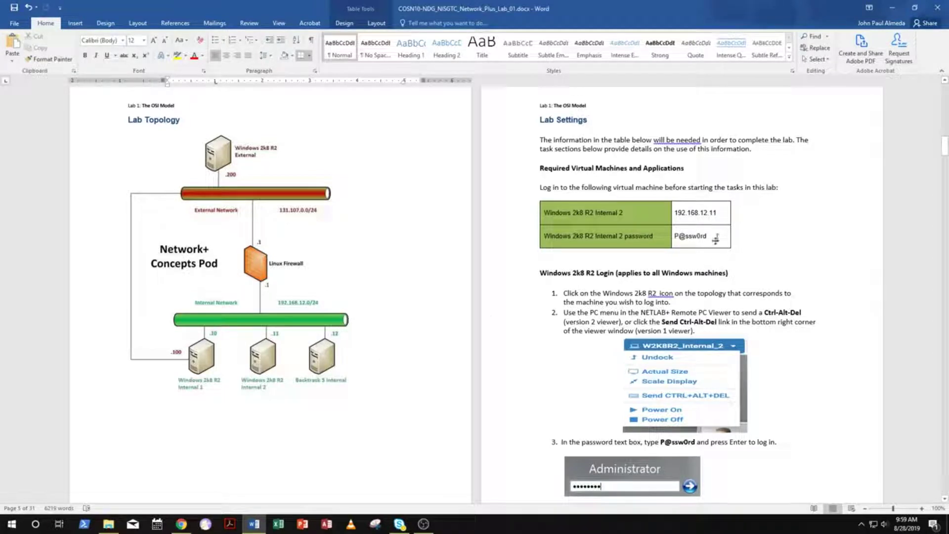
left_click_drag(675, 236, 705, 235)
left_click(704, 236)
left_click_drag(945, 148, 945, 231)
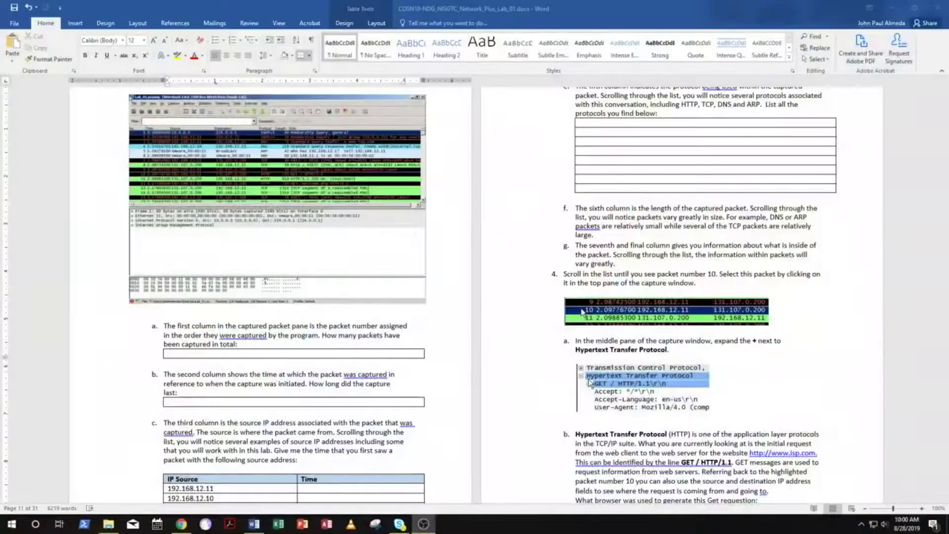
- Switch back to Chrome and show the reserved lab's topology in NETLAB+
mouse_move(184, 528)
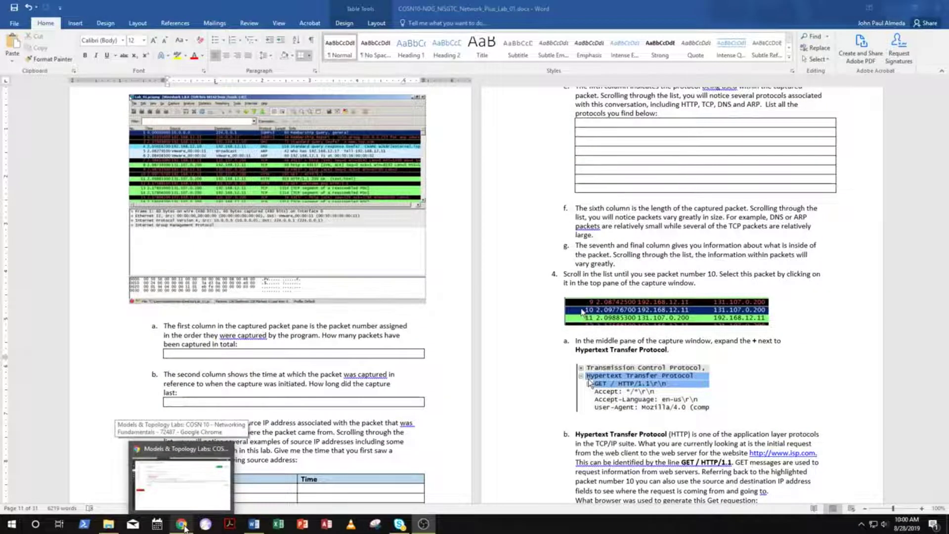
left_click(184, 528)
left_click(57, 10)
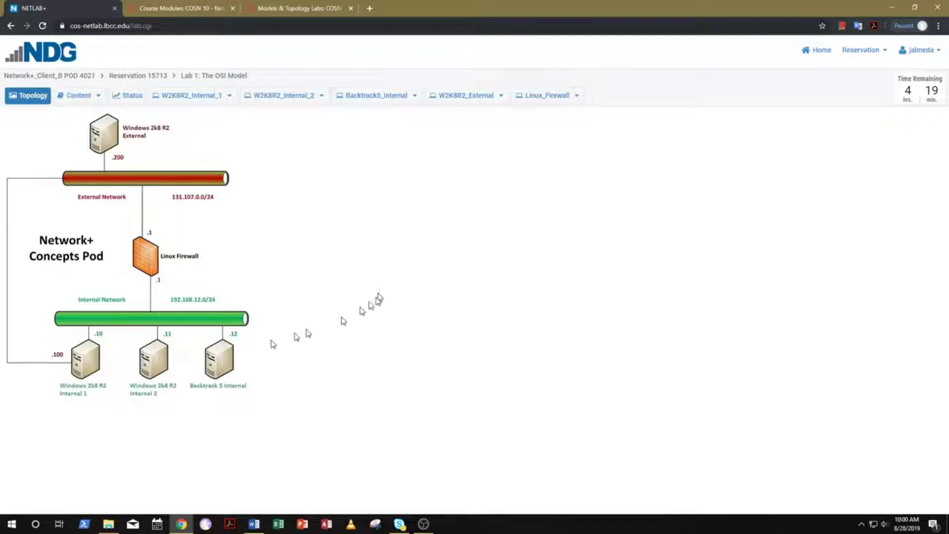
- Look at the consoles of all five lab machines, from W2K8R2_Internal_2 to Linux_Firewall, and return to the topology
left_click(153, 365)
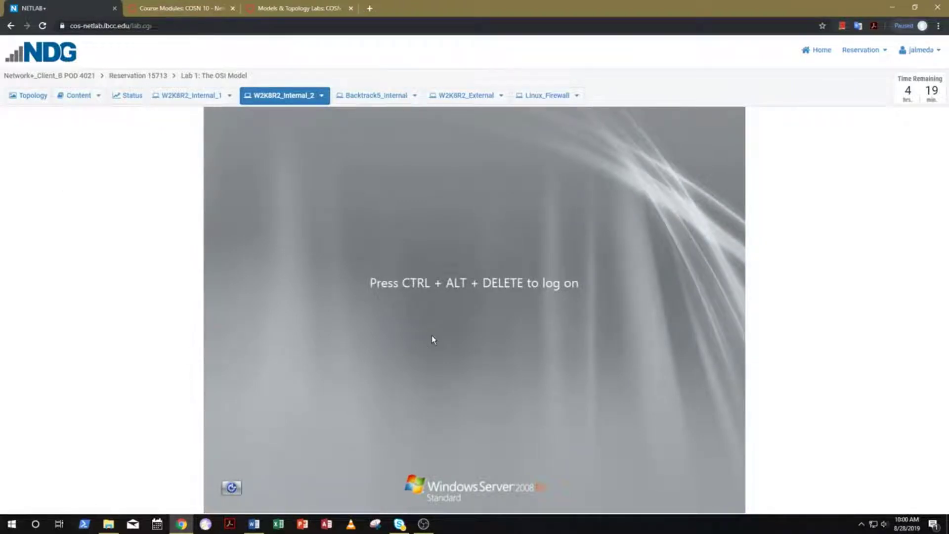
left_click(198, 95)
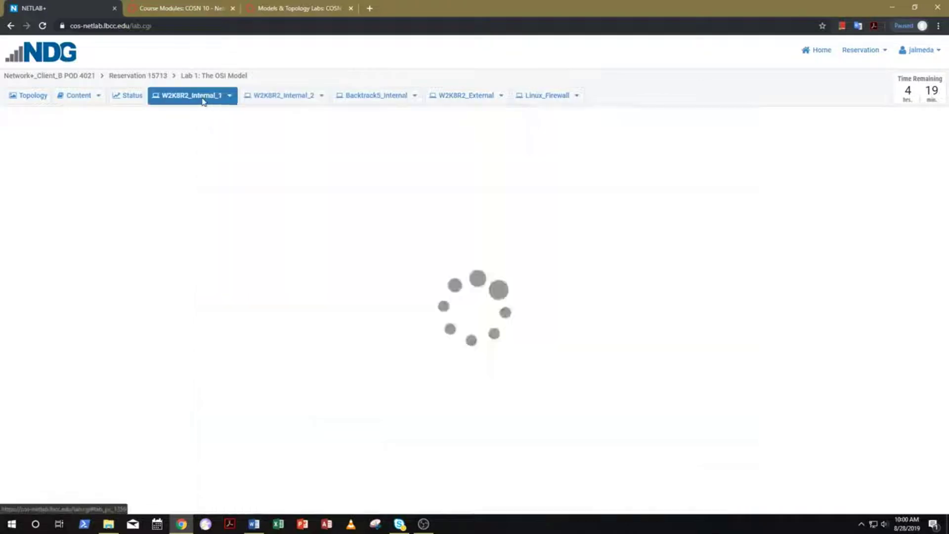
left_click(372, 97)
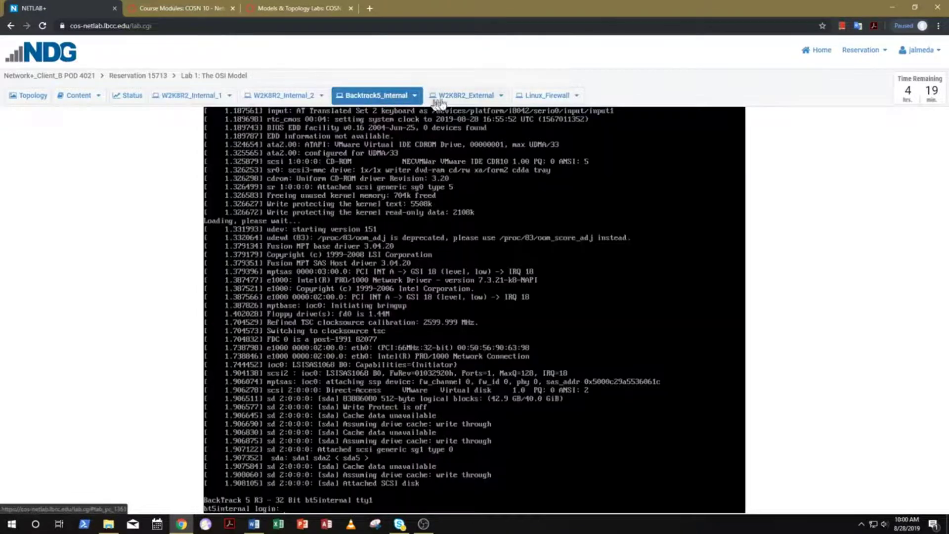
left_click(458, 102)
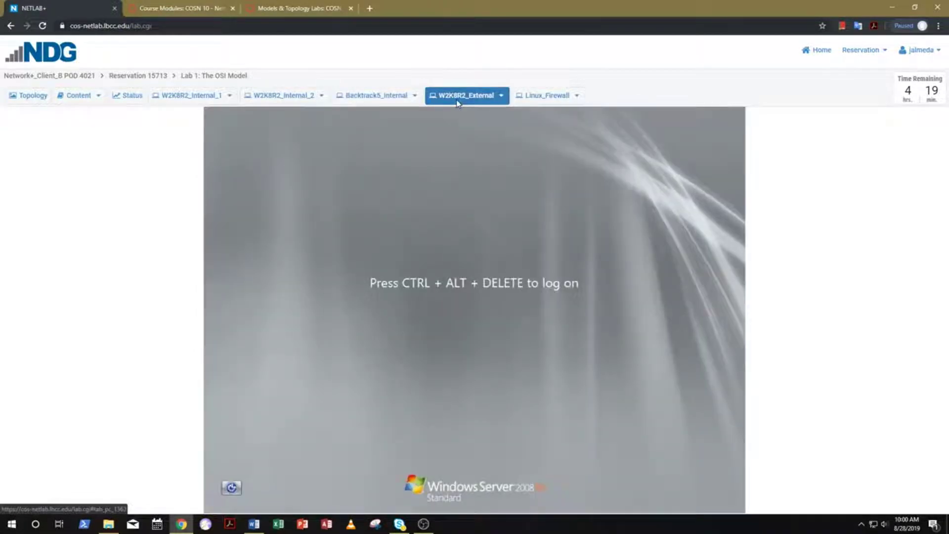
left_click(530, 105)
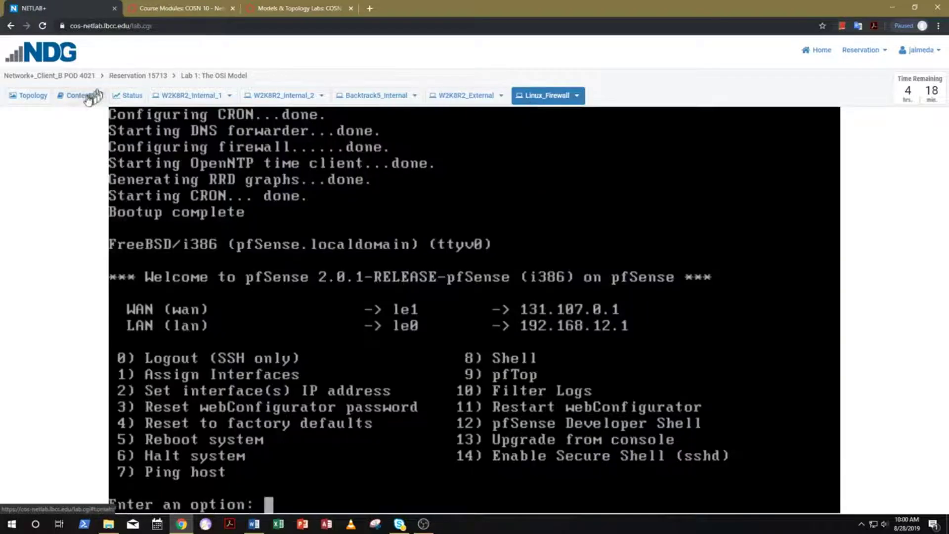
left_click(31, 96)
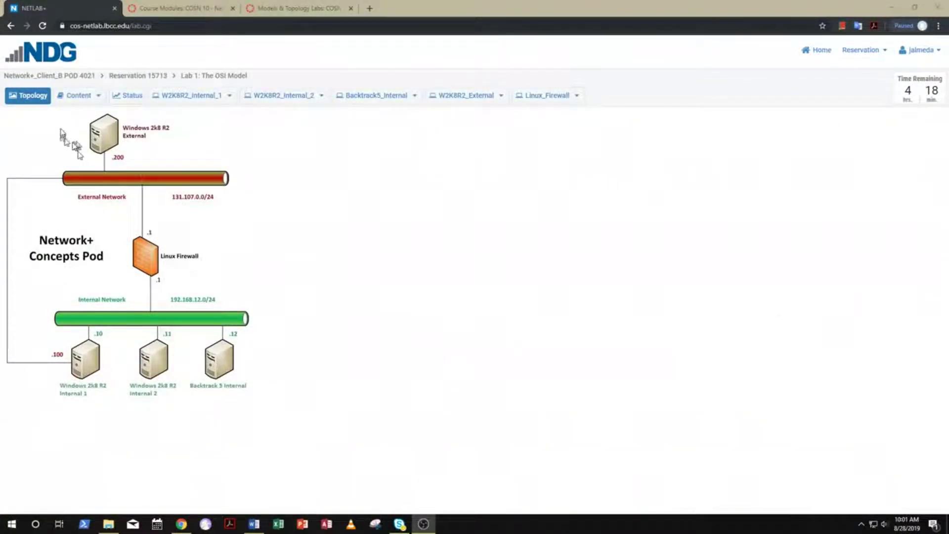
- Compare the key terms section on page 3 of the NETLAB+ lab content with the key terms table in the Word packet
left_click(69, 97)
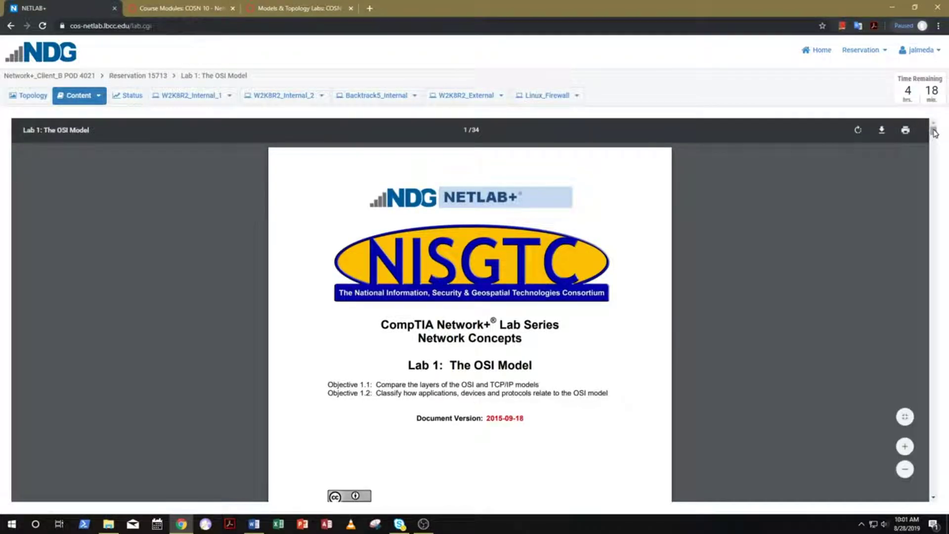
left_click_drag(934, 134, 933, 161)
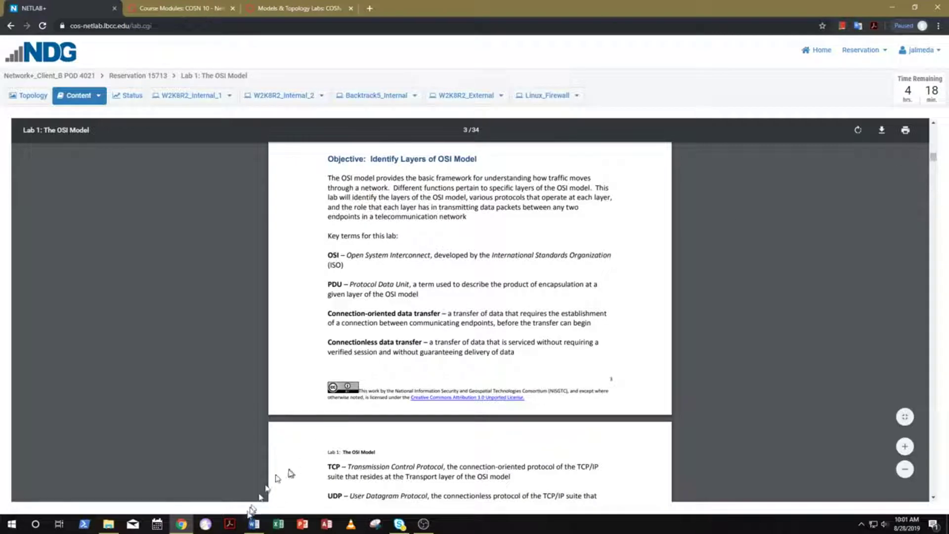
left_click(253, 527)
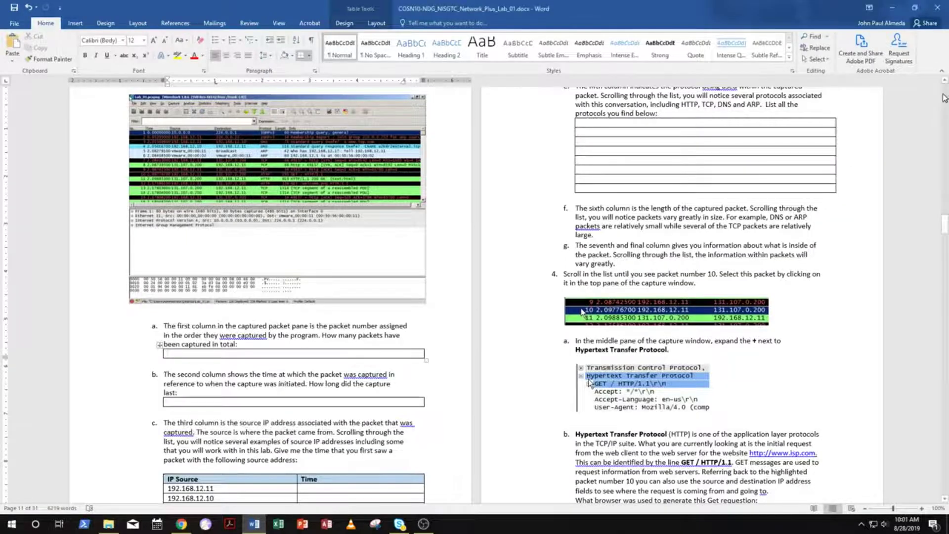
left_click(945, 97)
left_click(945, 97)
left_click(945, 98)
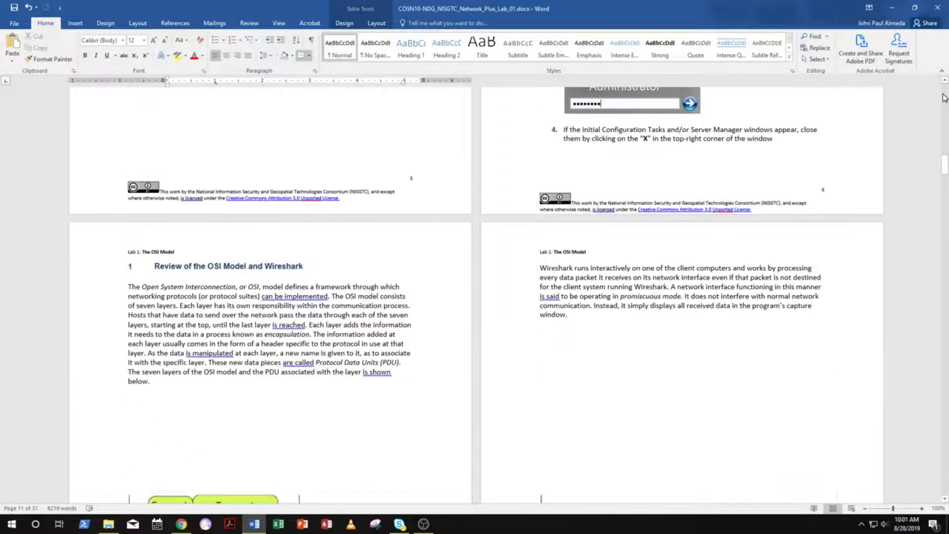
left_click(945, 97)
left_click(945, 97)
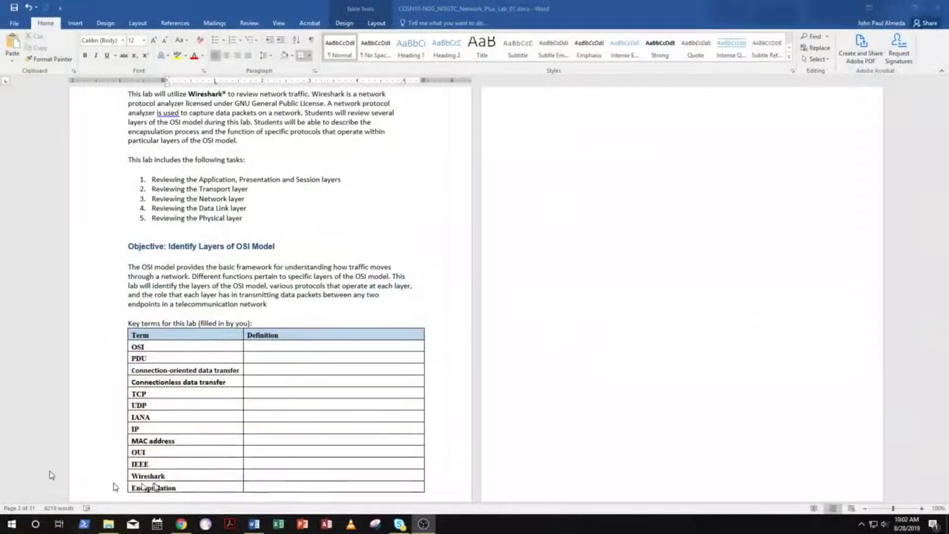
- Switch back to Chrome, read on through the lab content to page 9, and check the status of the lab devices
left_click(181, 524)
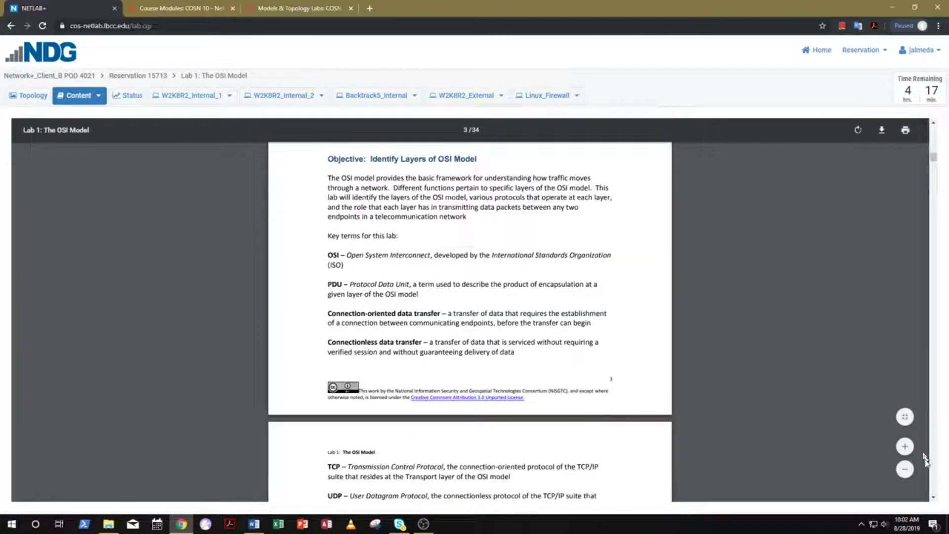
scroll(933, 480, "down", 7)
scroll(934, 479, "down", 15)
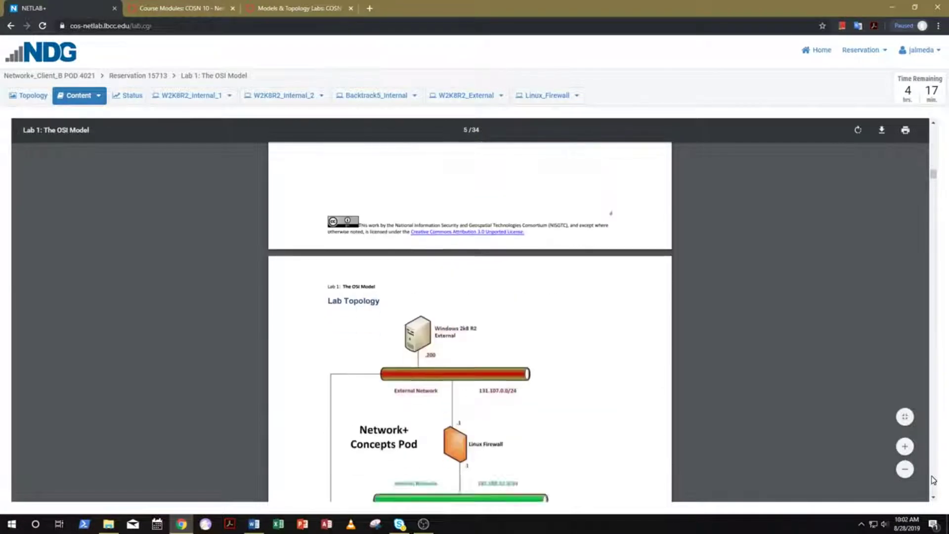
scroll(934, 479, "down", 15)
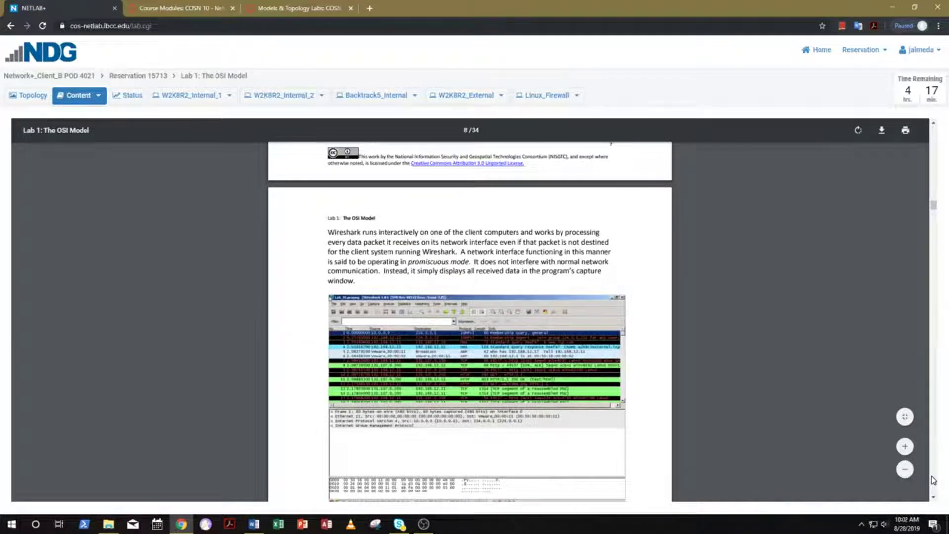
scroll(933, 480, "down", 10)
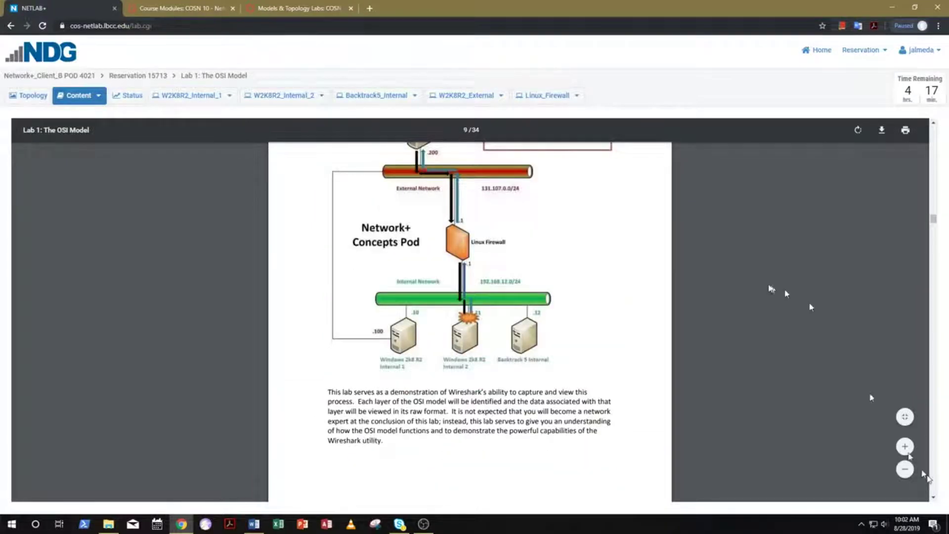
left_click(133, 96)
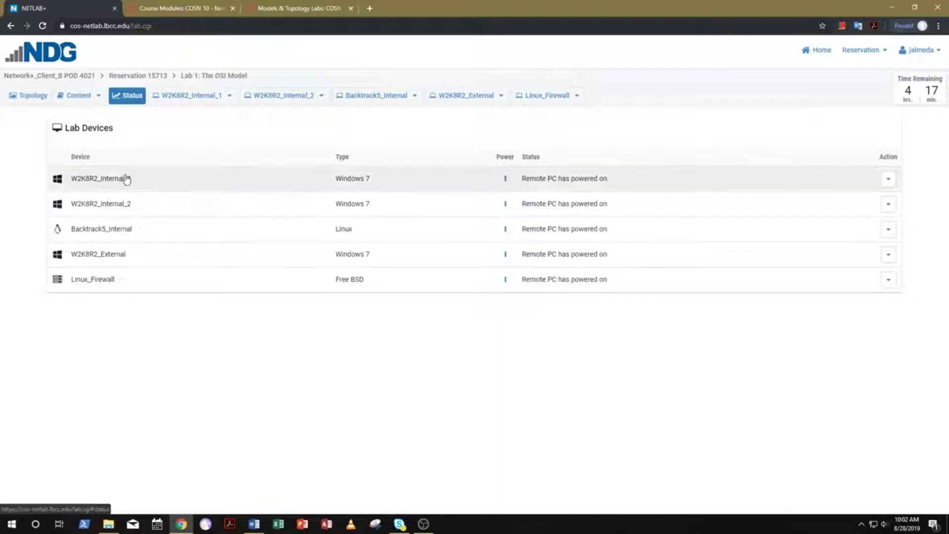
- Log on to W2K8R2_Internal_2 as Administrator by sending it CTRL+ALT+DEL and entering the account password
left_click(289, 101)
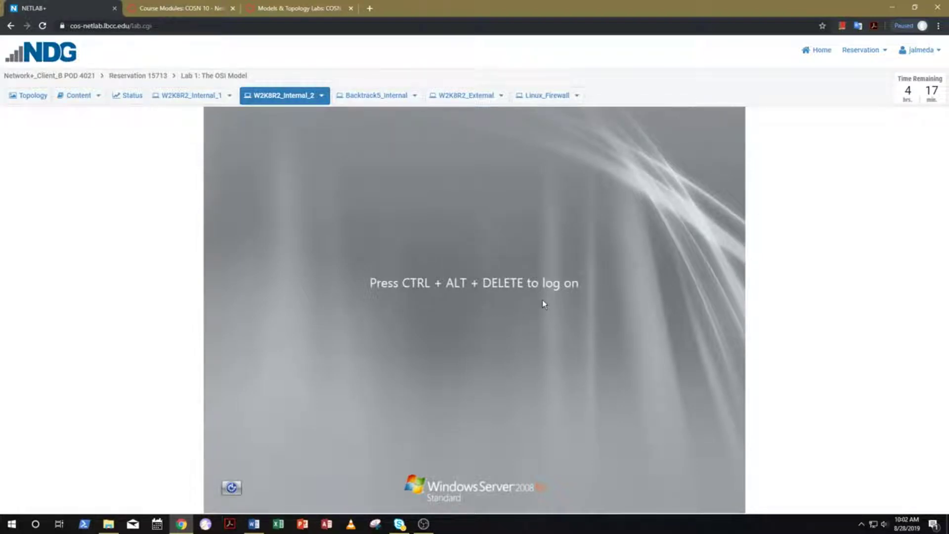
left_click(322, 100)
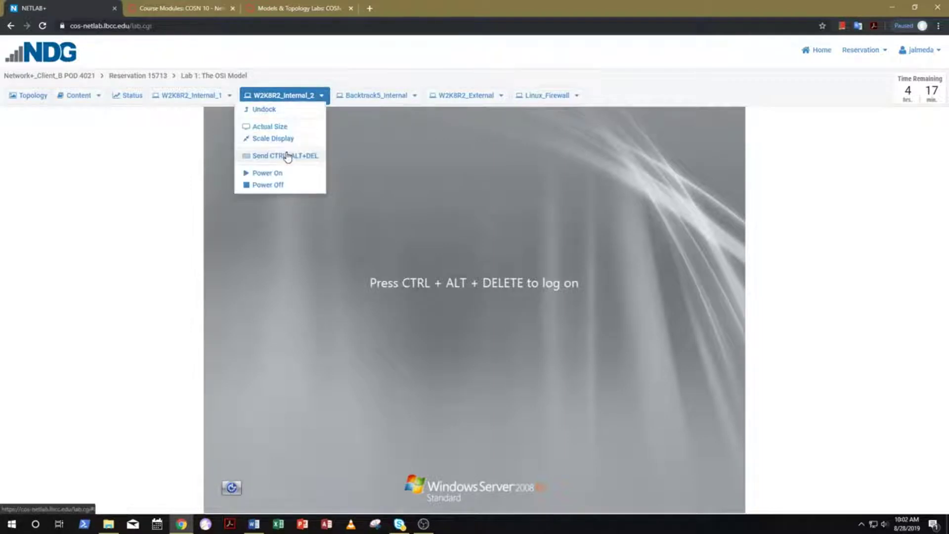
left_click(288, 154)
type("T")
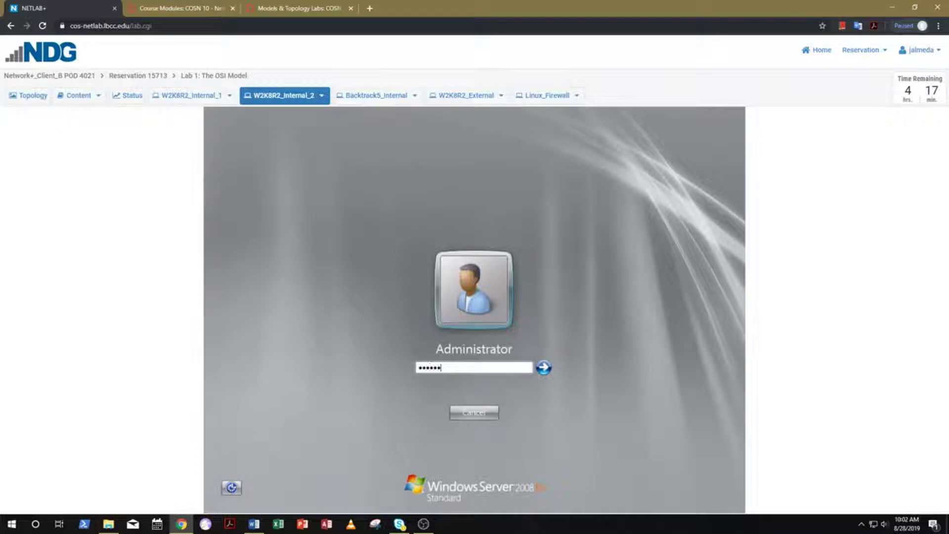
key("Return")
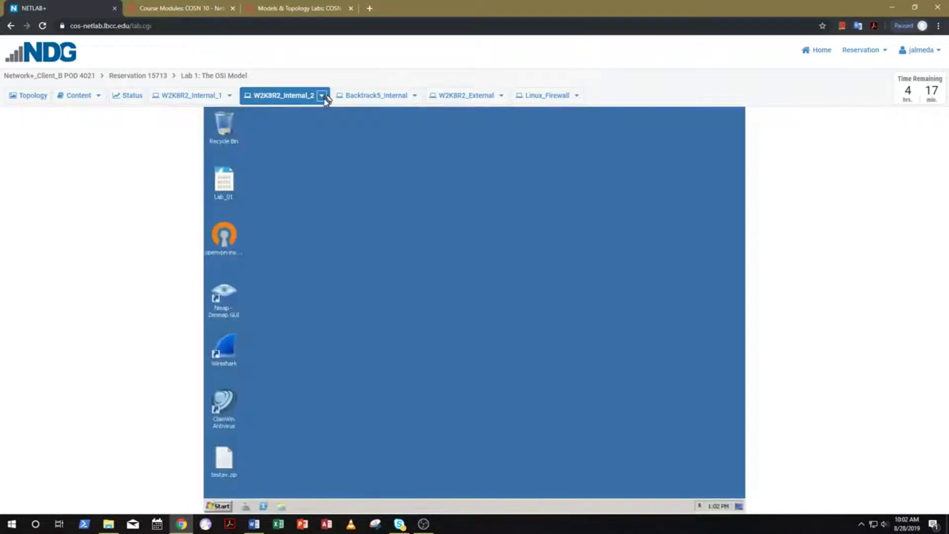
- Undock the W2K8R2_Internal_2 console into its own window and enlarge that window
left_click(321, 95)
left_click(310, 110)
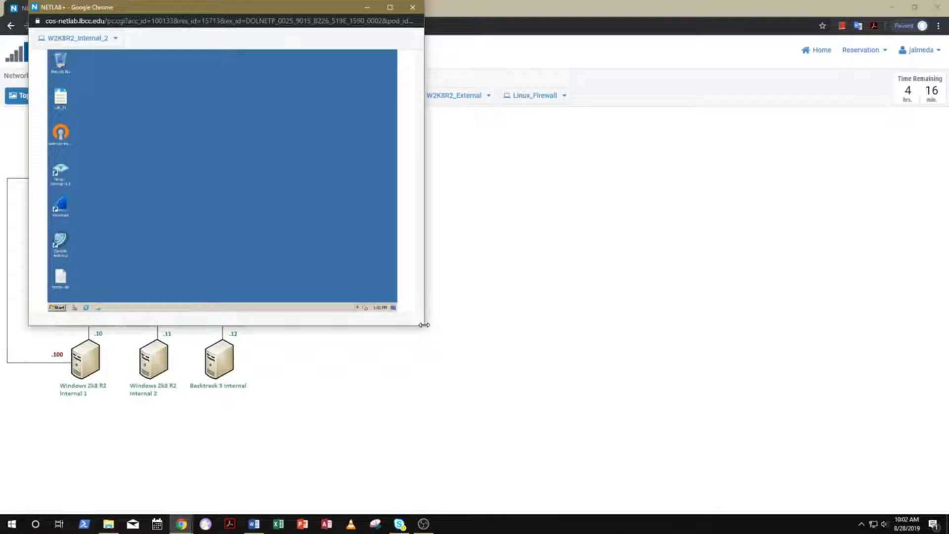
left_click_drag(425, 326, 846, 505)
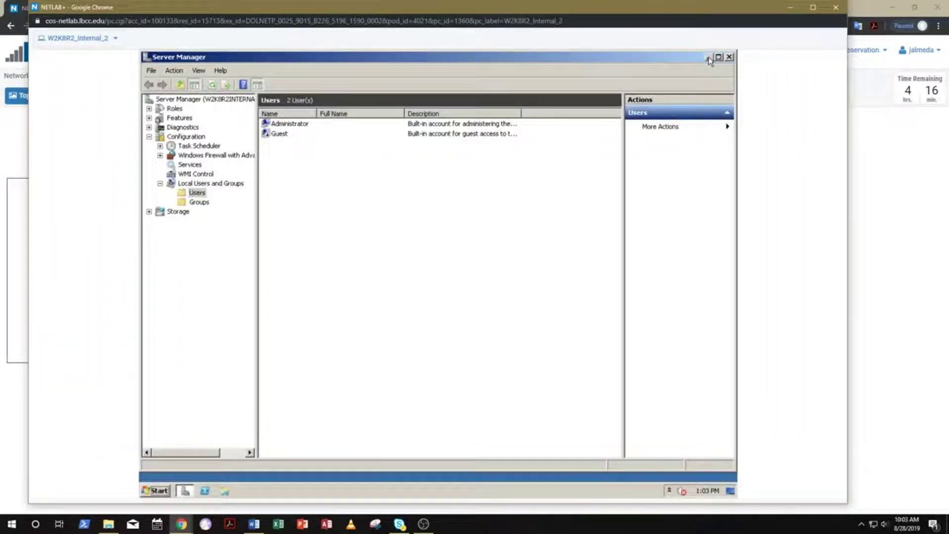
- Dock the W2K8R2_Internal_2 console back into the lab page and display it there
left_click(115, 39)
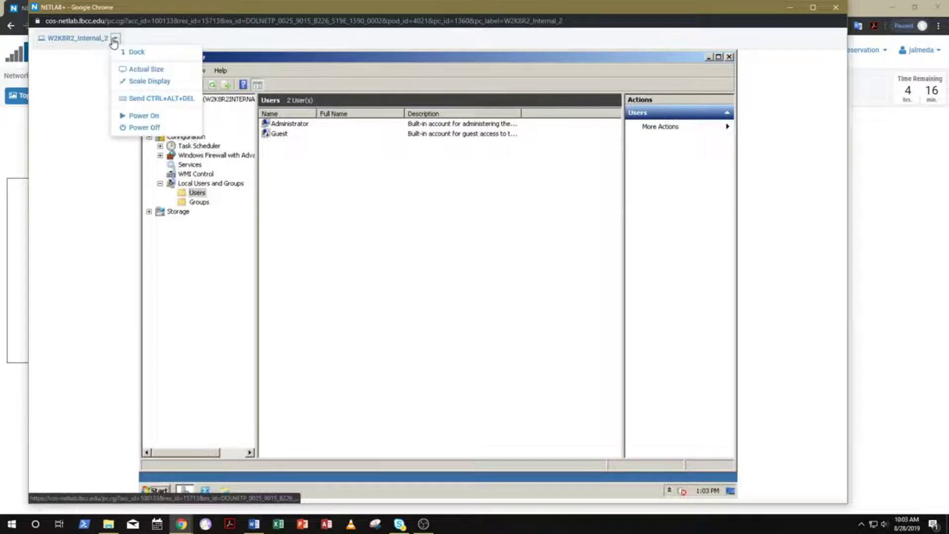
left_click(124, 53)
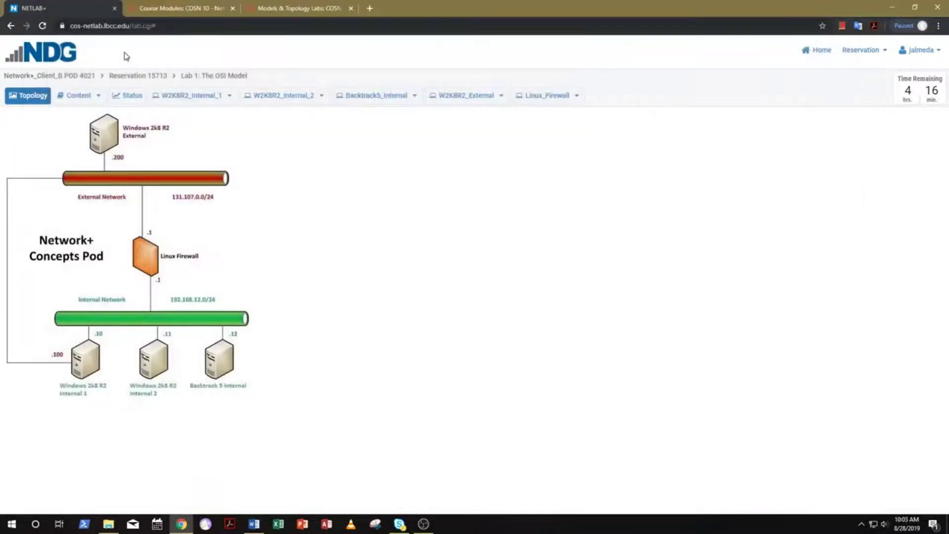
left_click(255, 96)
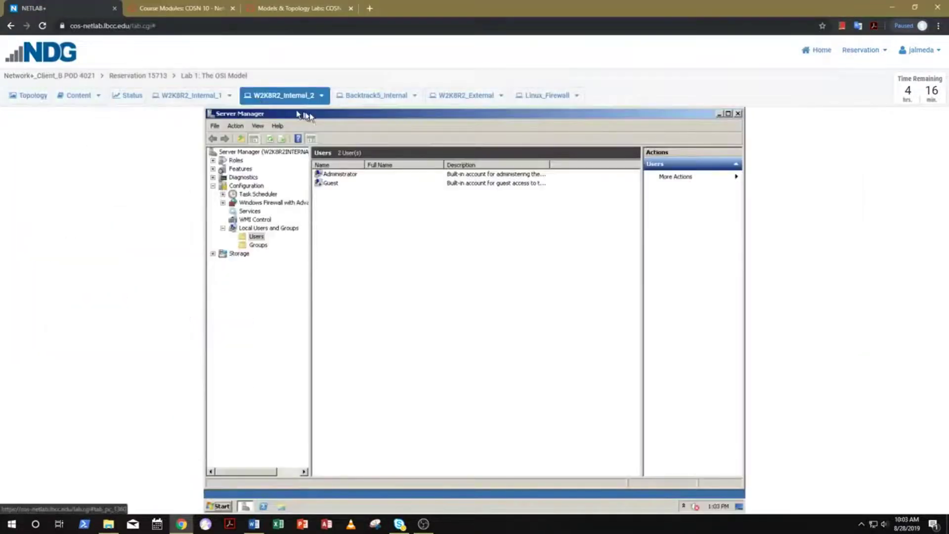
- Minimize Server Manager on W2K8R2_Internal_2 and open the Lab_01 capture file in Wireshark
left_click(720, 114)
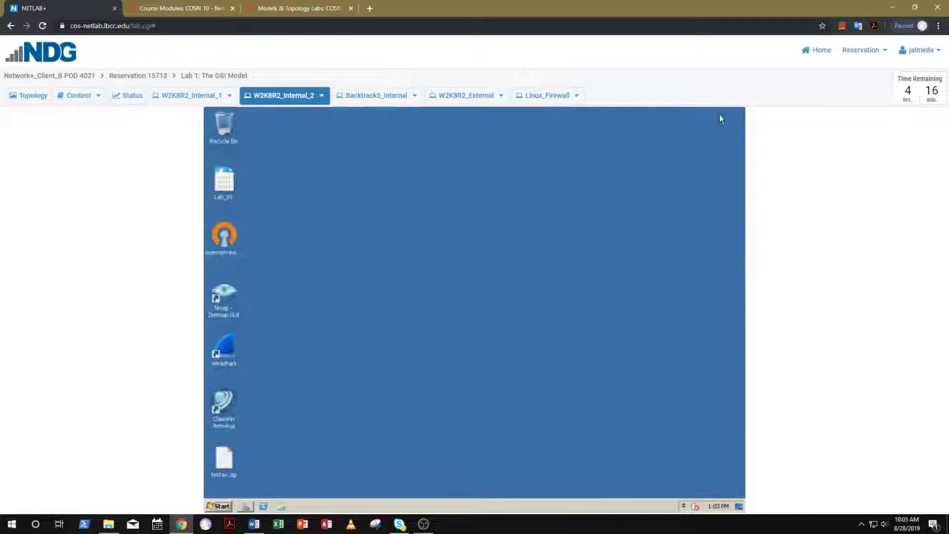
left_click(228, 194)
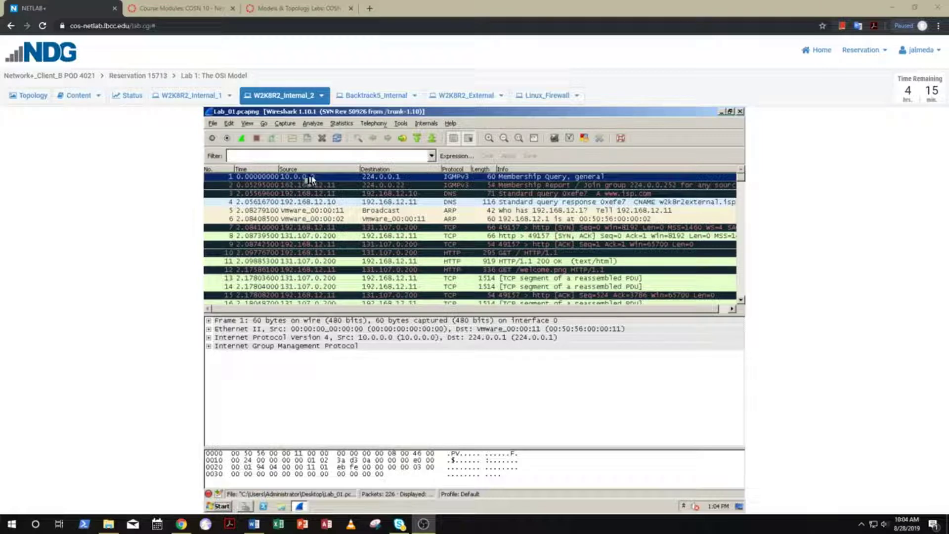
- Review the lab topology once more, then return to W2K8R2_Internal_2 and close Wireshark
left_click(32, 95)
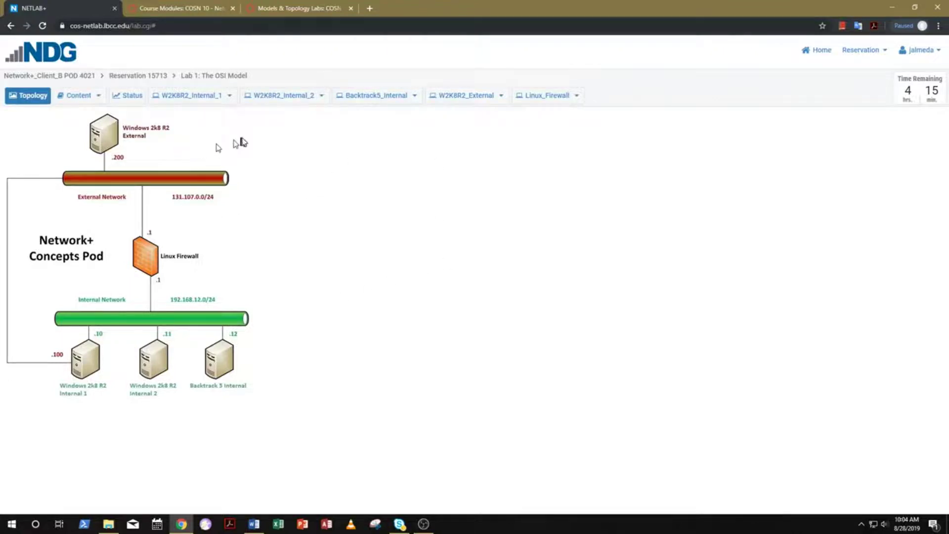
left_click(297, 96)
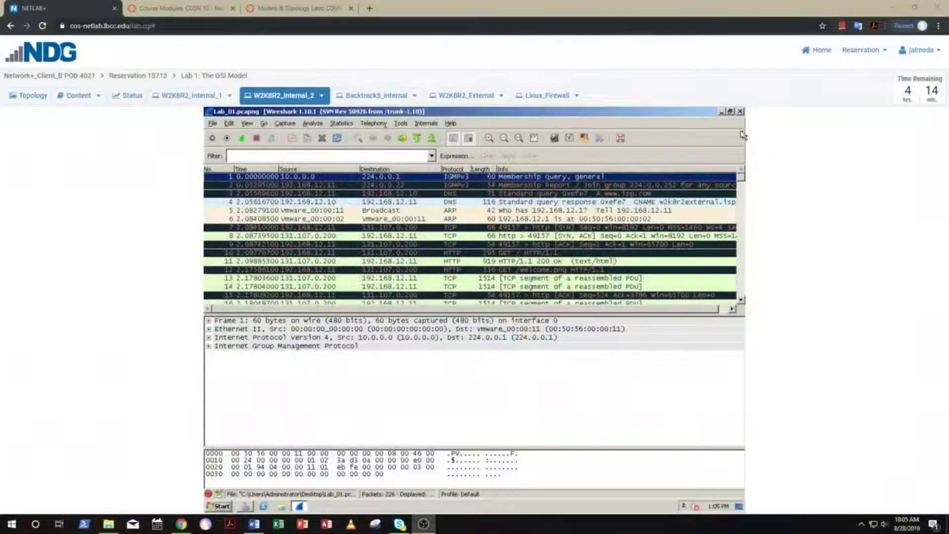
left_click(740, 111)
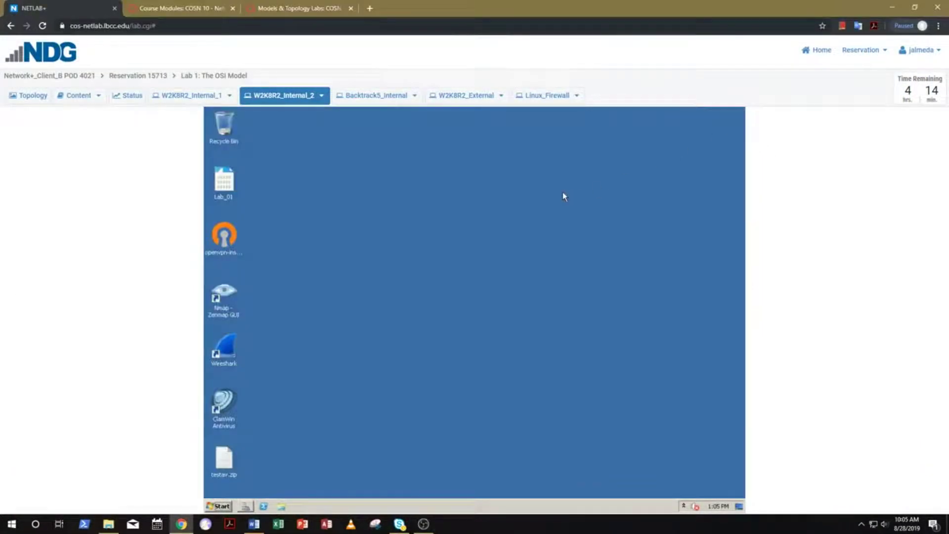
- End the current reservation for Network+_Client_B POD 4021, confirm it, and return to the lab reservations list
left_click(852, 54)
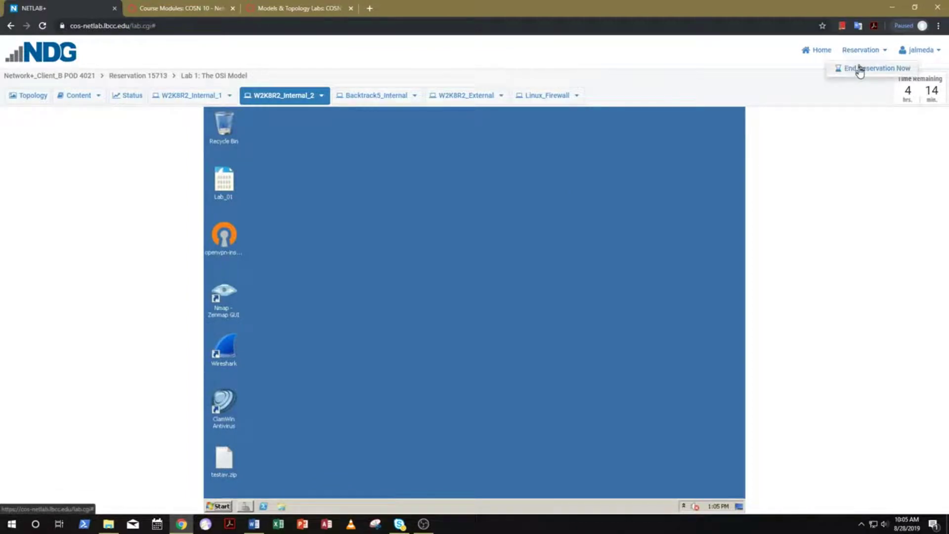
left_click(859, 70)
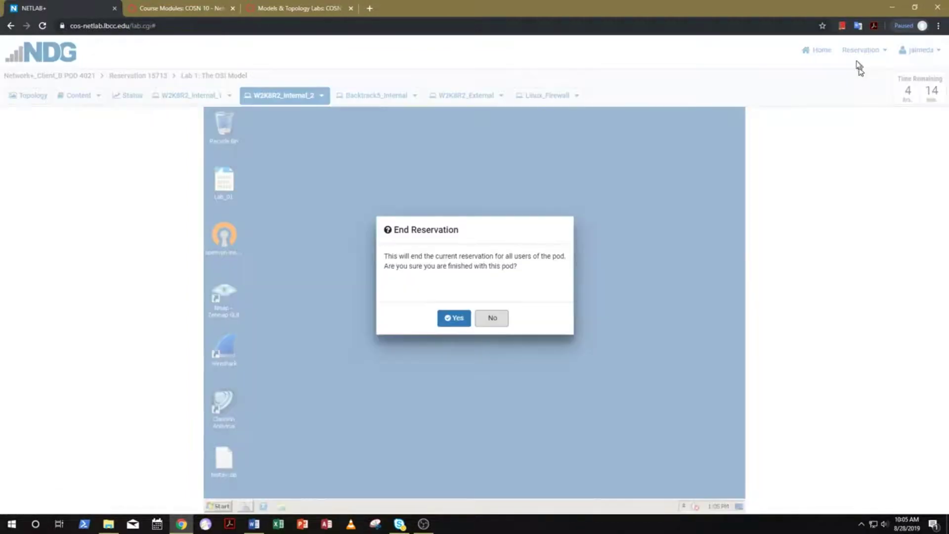
left_click(455, 319)
left_click(469, 321)
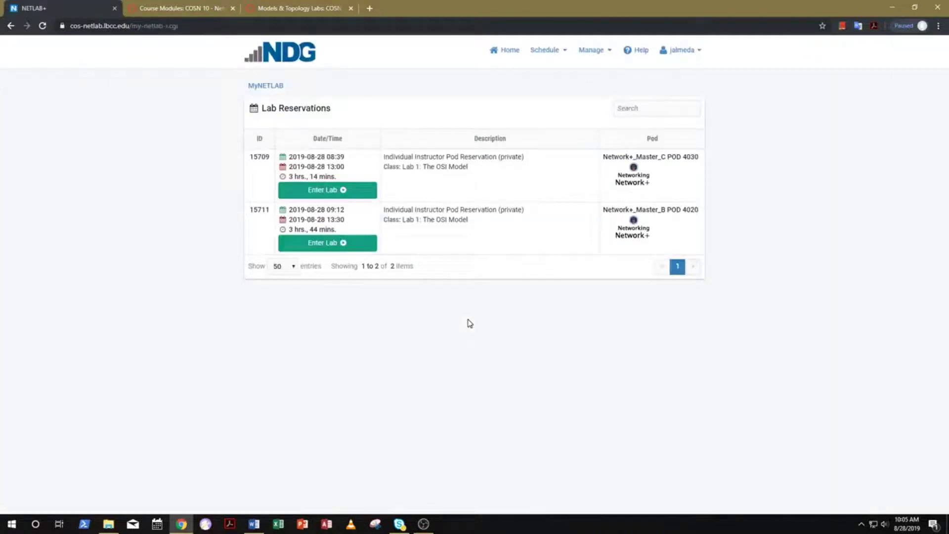
- Enter the Network+_Master_B POD 4020 lab, end its reservation, and return to the lab reservations list
left_click(340, 251)
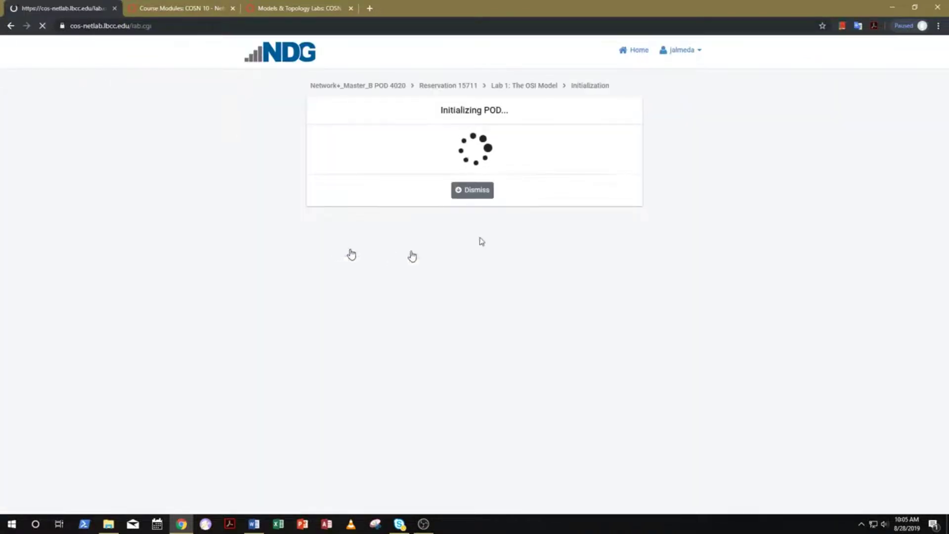
left_click(863, 49)
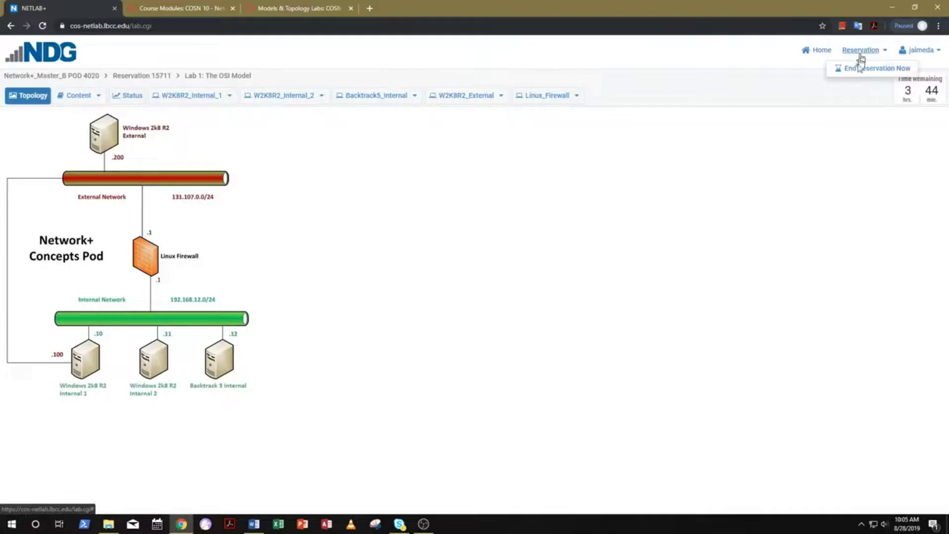
left_click(860, 67)
left_click(453, 318)
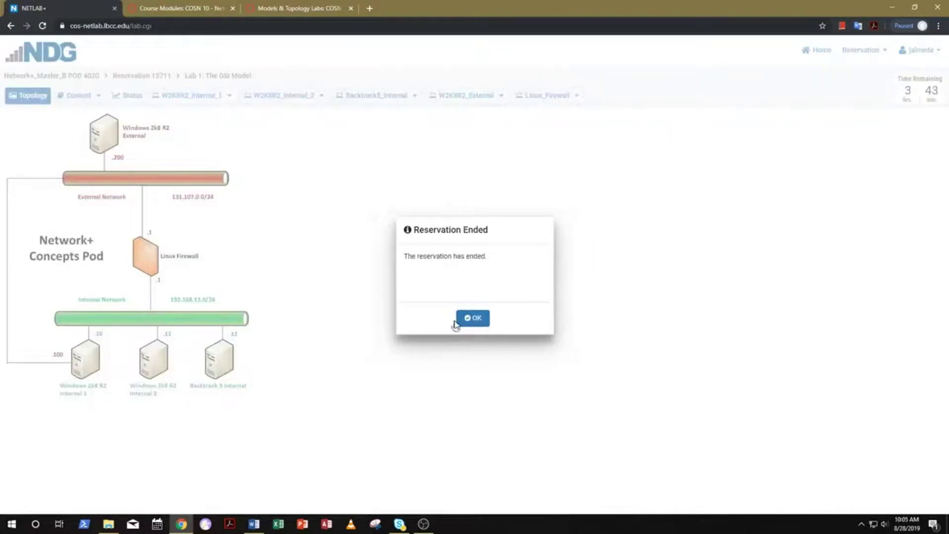
left_click(457, 319)
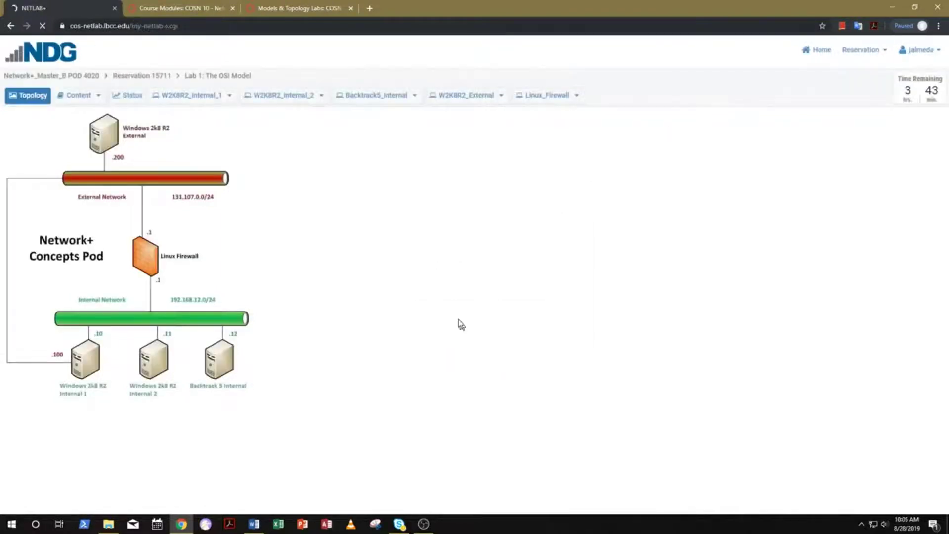
- Enter the Network+_Master_C POD 4030 lab, end its reservation, and return to the reservations page
left_click(331, 192)
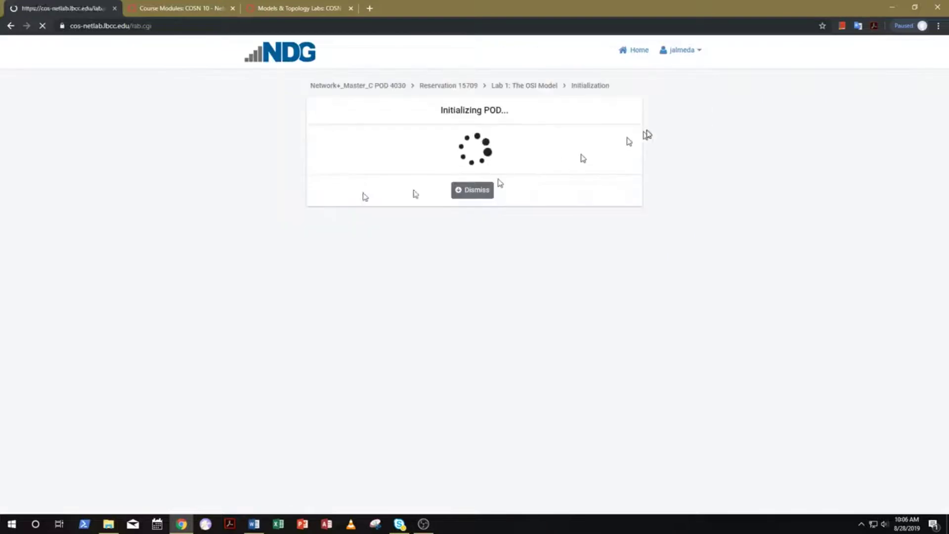
left_click(862, 50)
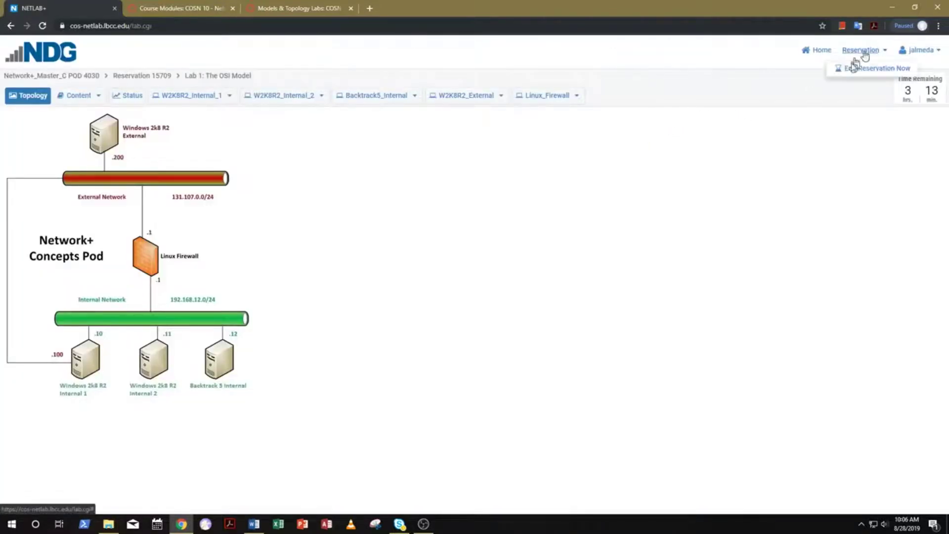
left_click(858, 68)
left_click(456, 319)
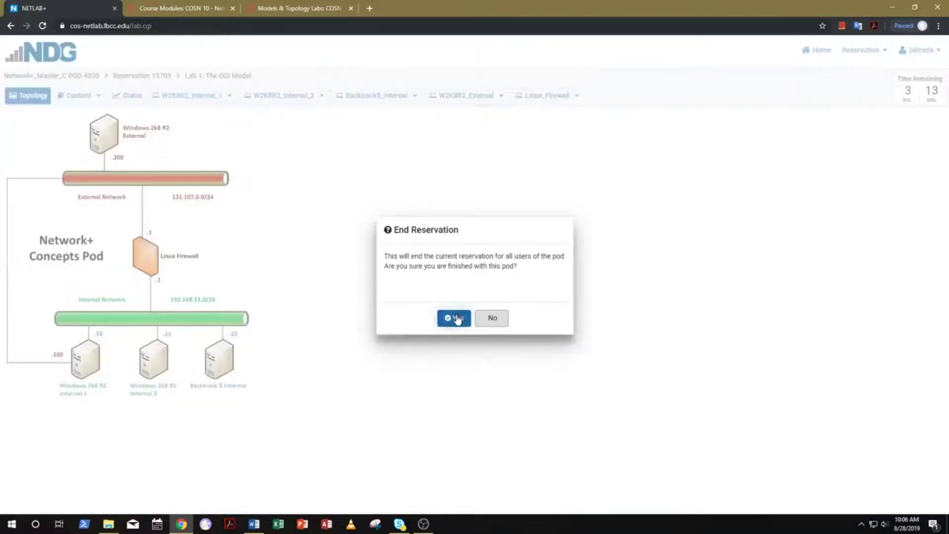
left_click(470, 322)
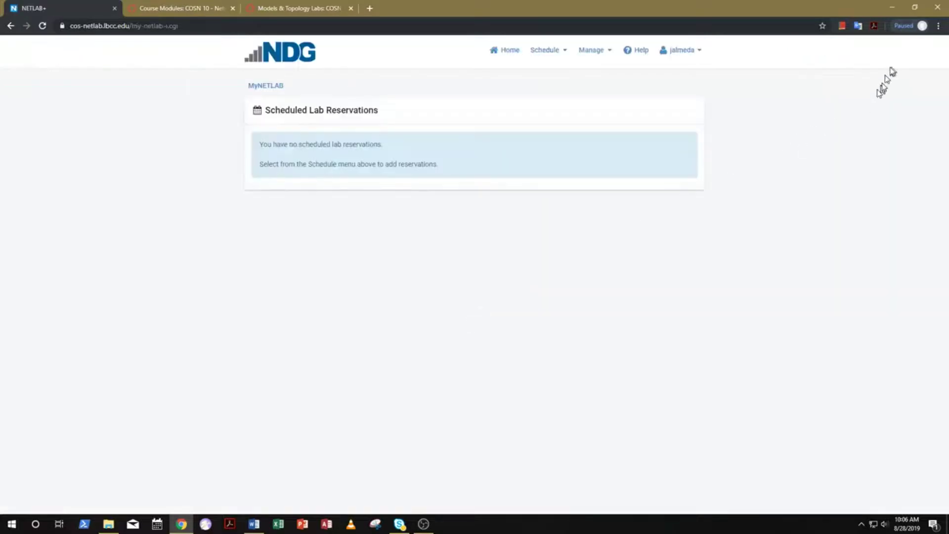
- Log out of NETLAB+ and close its browser tab
left_click(695, 58)
left_click(671, 86)
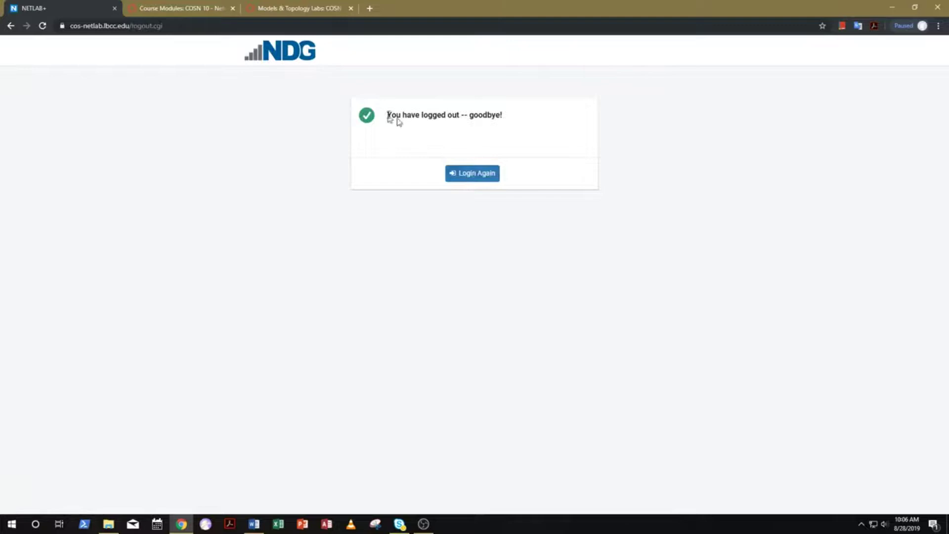
left_click(115, 8)
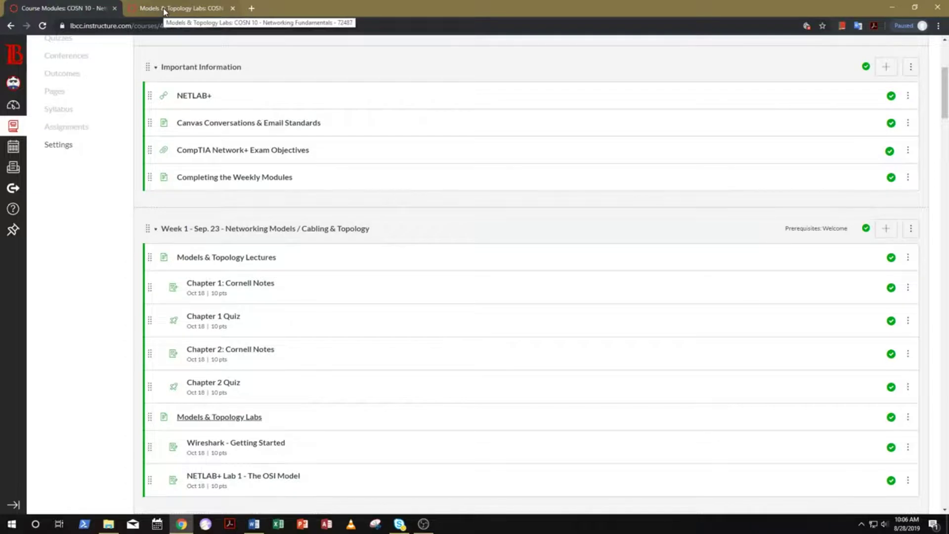
- Go to the COSN 10 course home page in Canvas and switch to Student View
left_click_drag(944, 99, 945, 60)
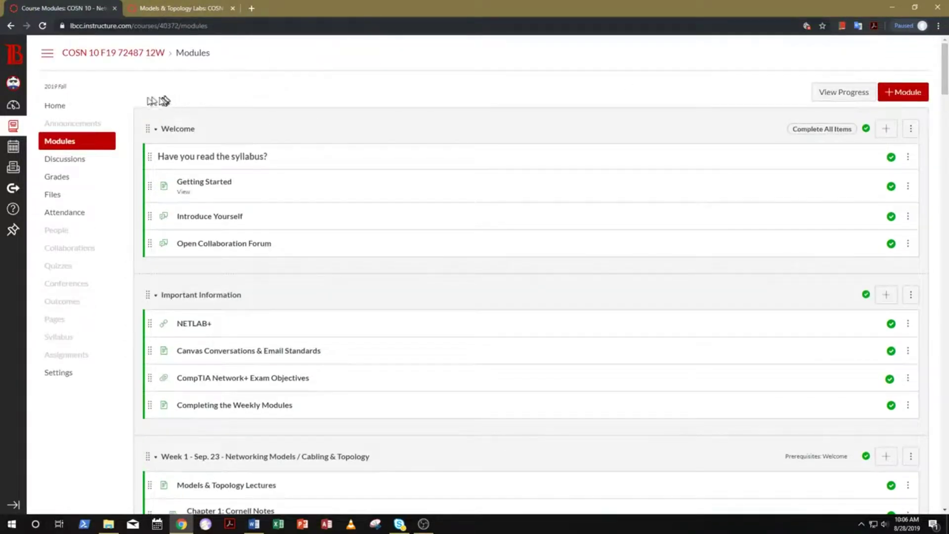
left_click(55, 105)
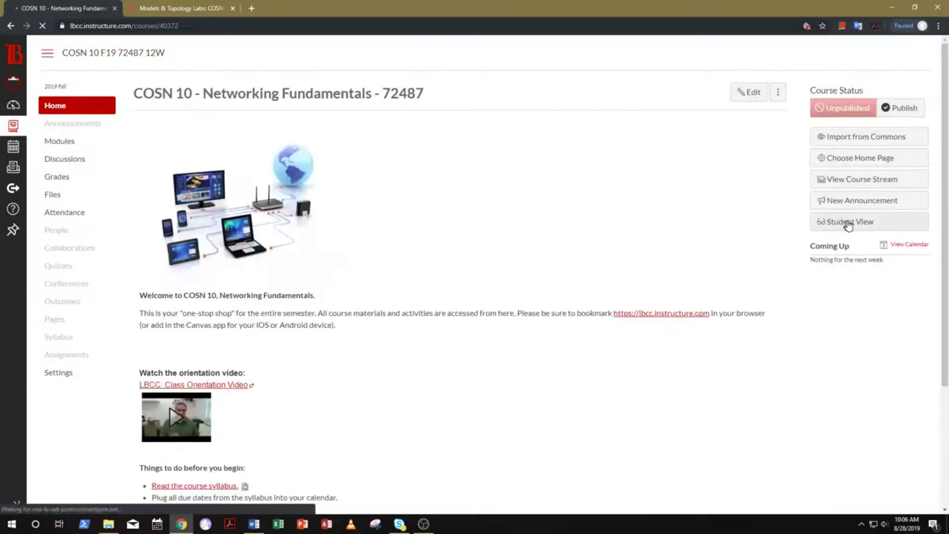
left_click(849, 224)
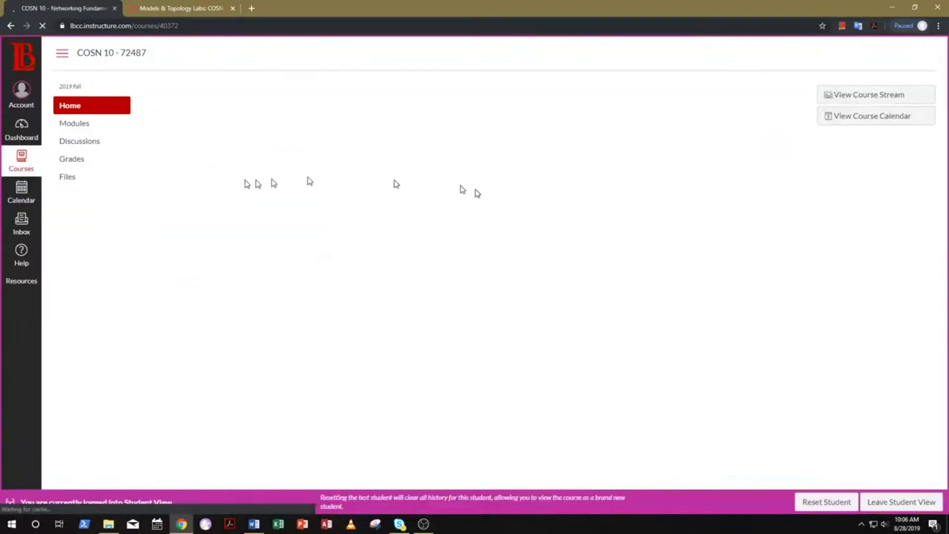
- Open the NETLAB+ Lab 1 - The OSI Model assignment from the Week 1 section of the course modules
left_click(93, 126)
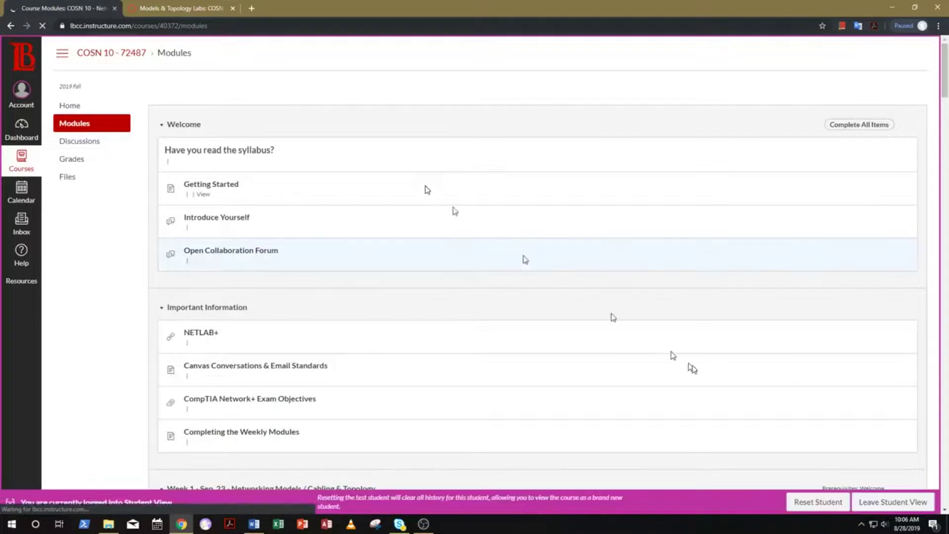
left_click(944, 416)
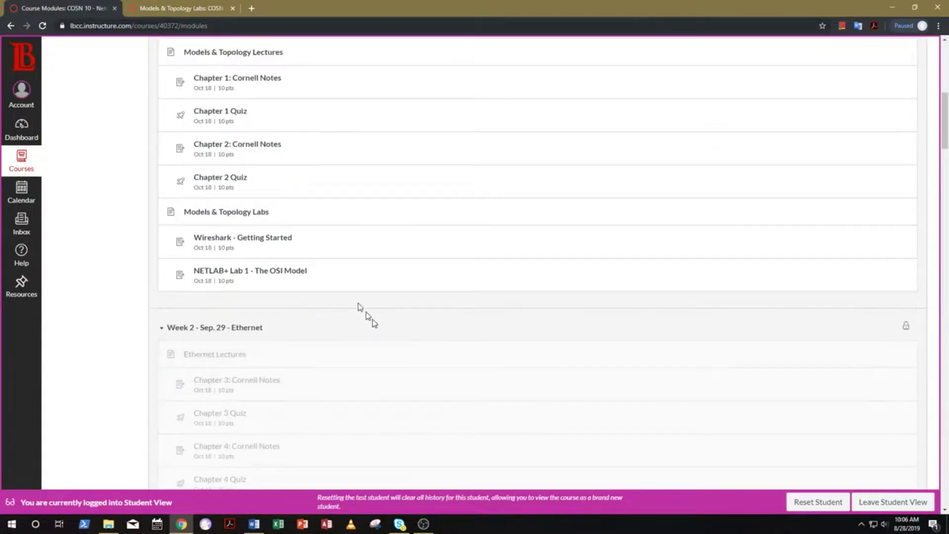
left_click(243, 272)
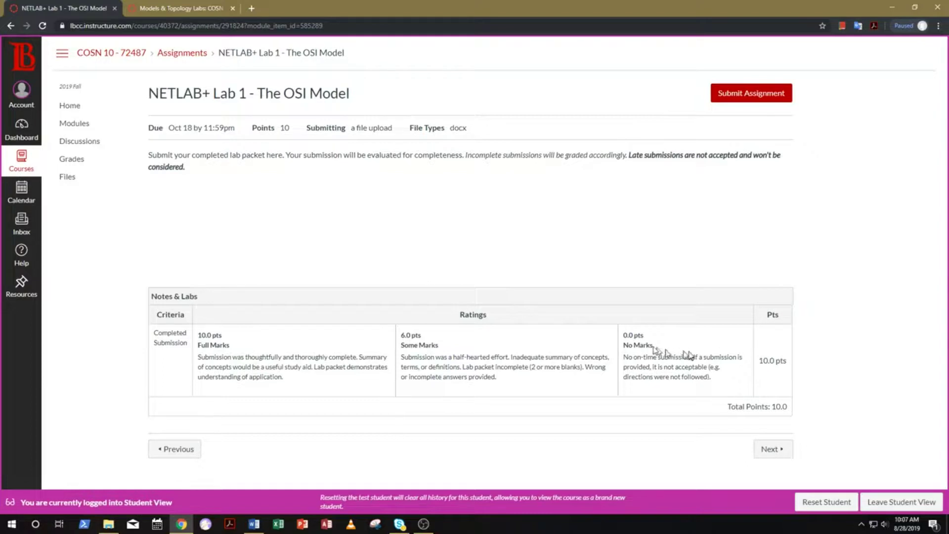
- Submit the COSN10-NDG Lab_01 Word document from the Downloads folder as the assignment's file upload
left_click(743, 94)
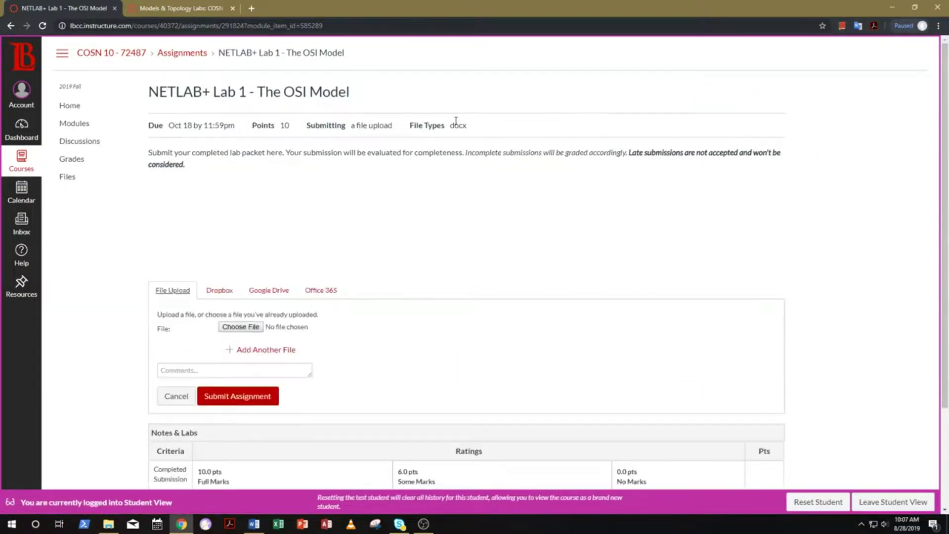
left_click(244, 327)
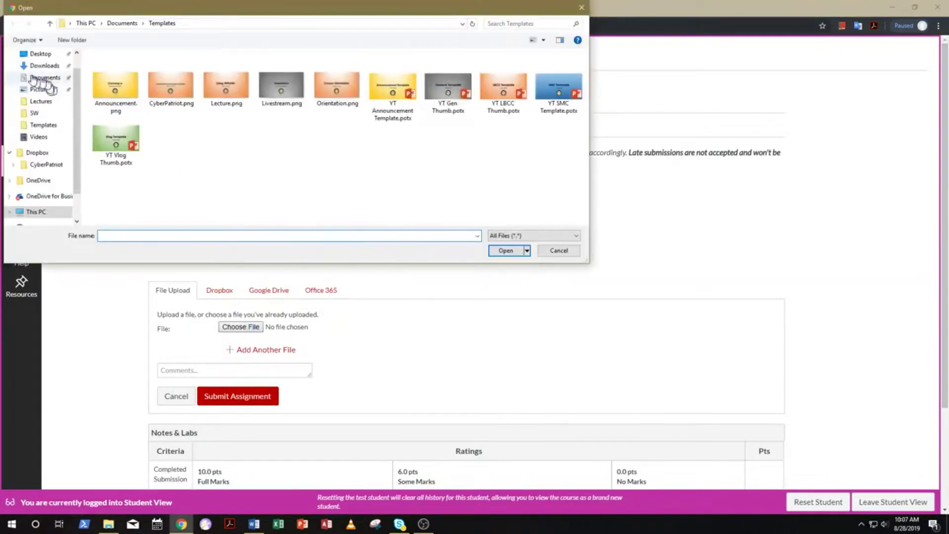
left_click(40, 65)
double_click(144, 69)
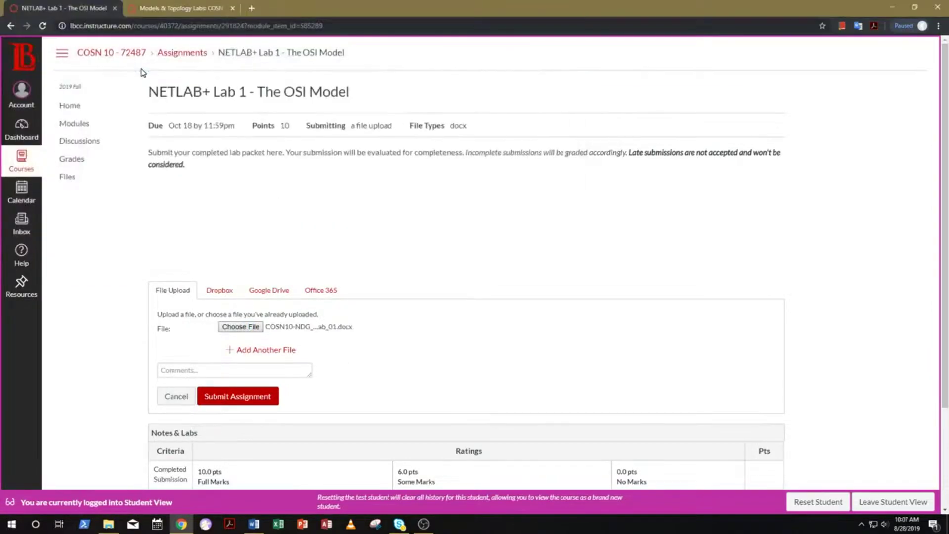
left_click(237, 401)
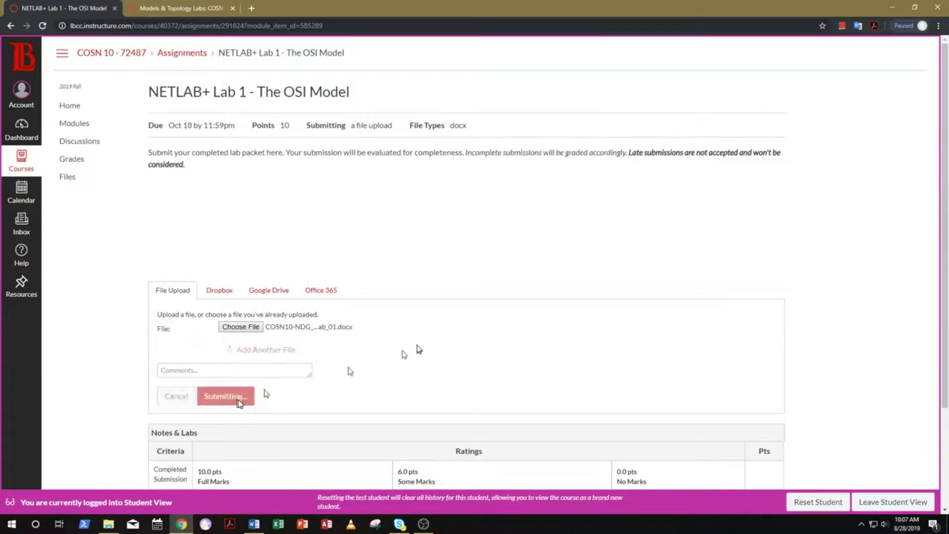